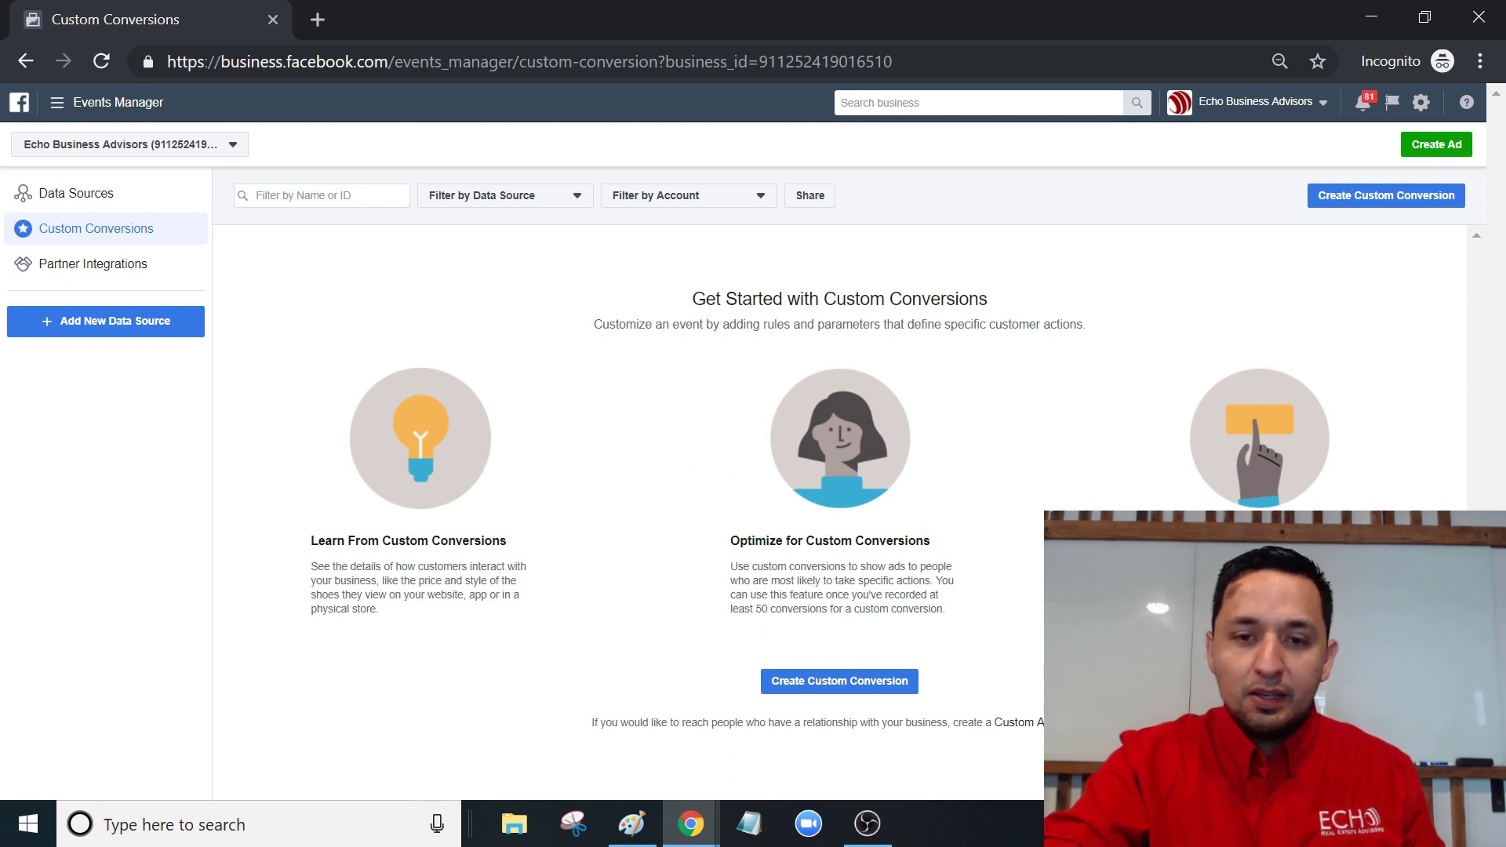
Highlight a phrase on the Custom Conversions Get Started overview
drag(771, 580, 820, 580)
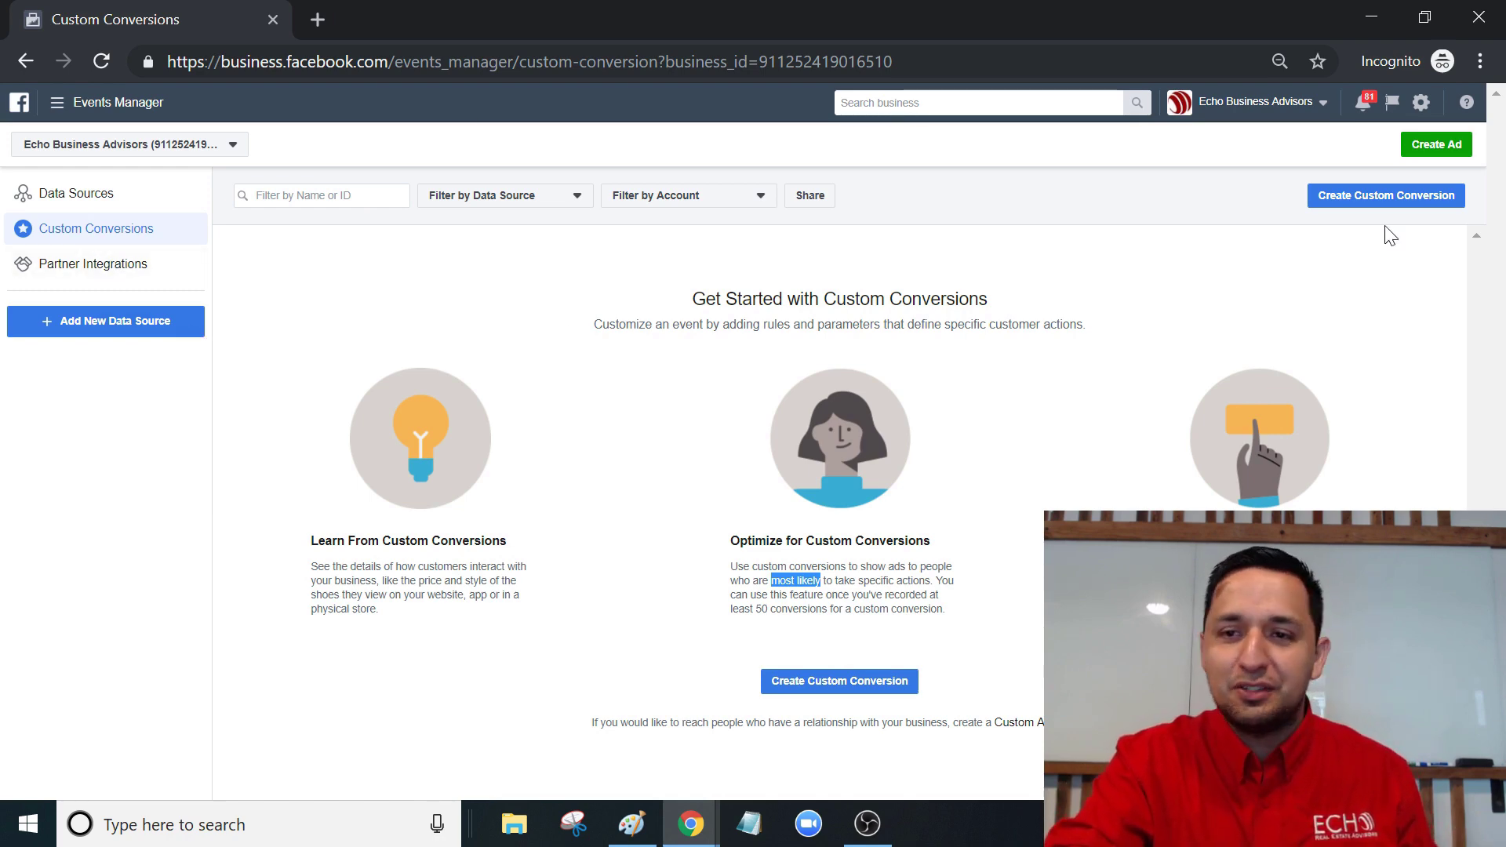
Start a new custom conversion named 'EREA- Test Custom Conversion' with description 'Test'
click(1342, 203)
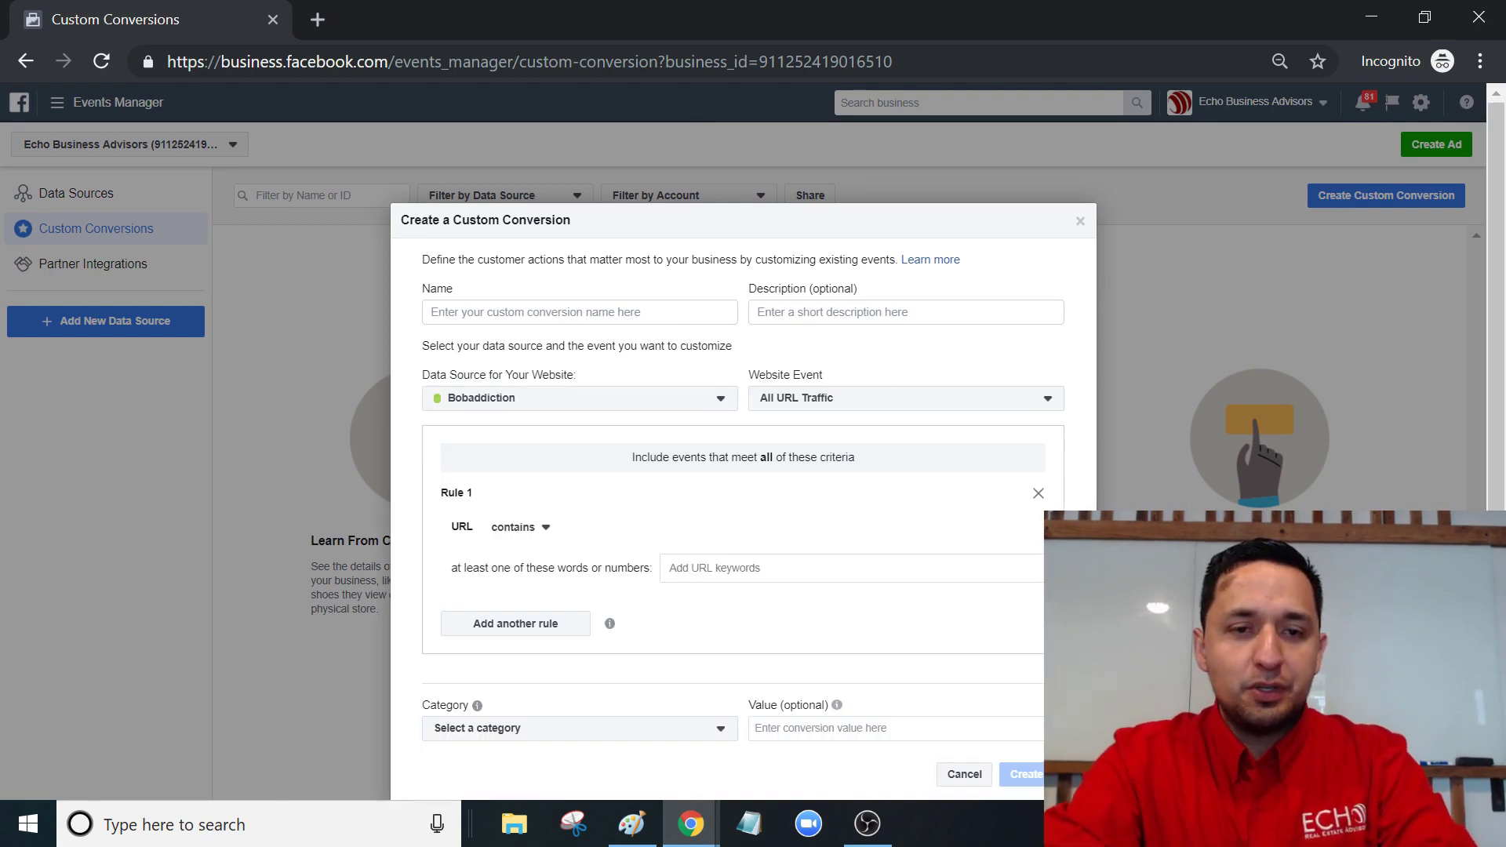
click(674, 312)
text(EREA)
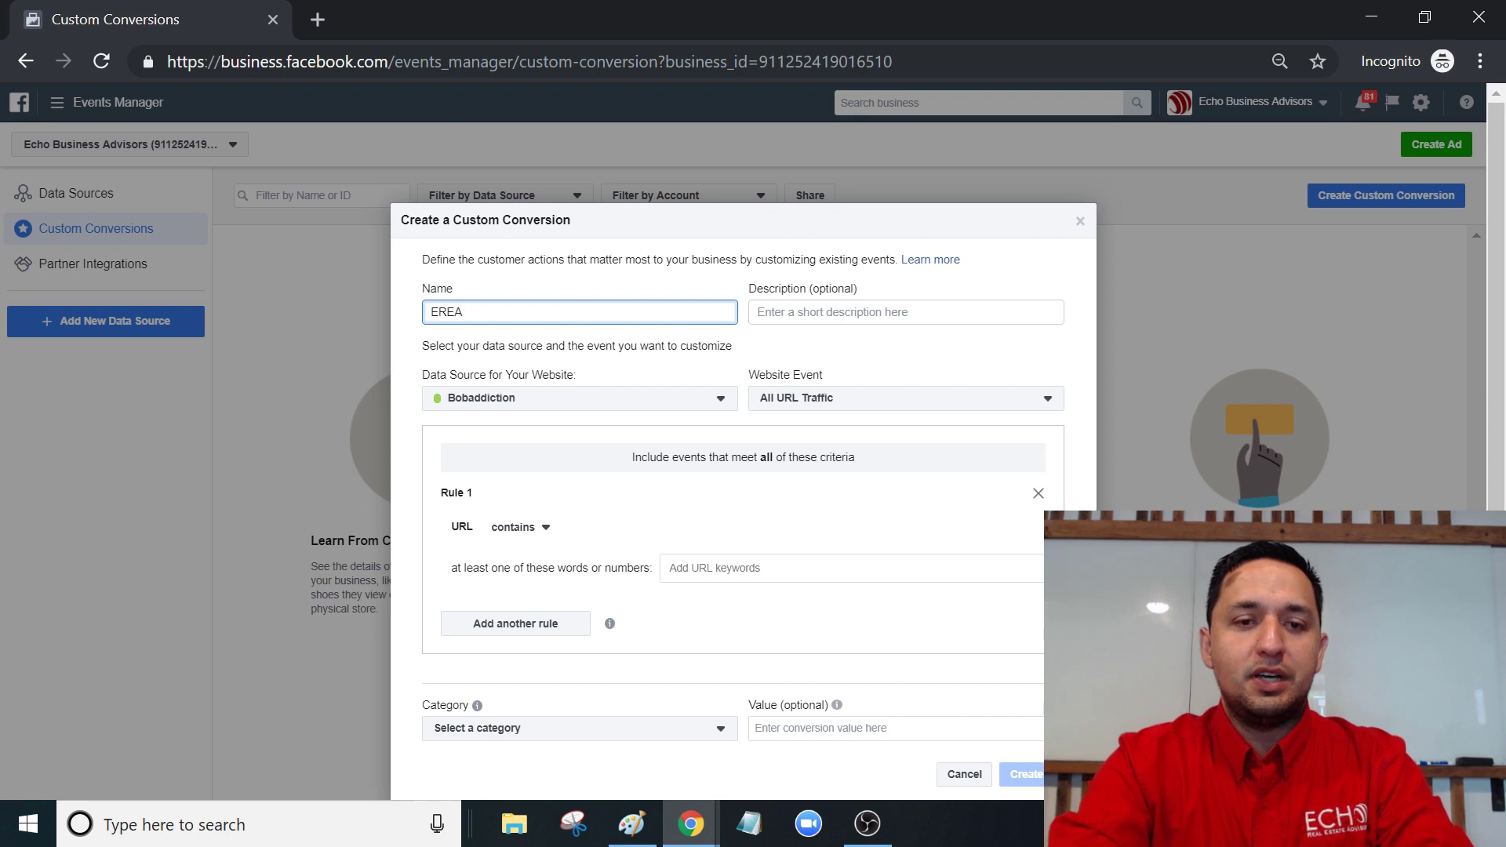
text(S- Test Custom Conversion)
key(Tab)
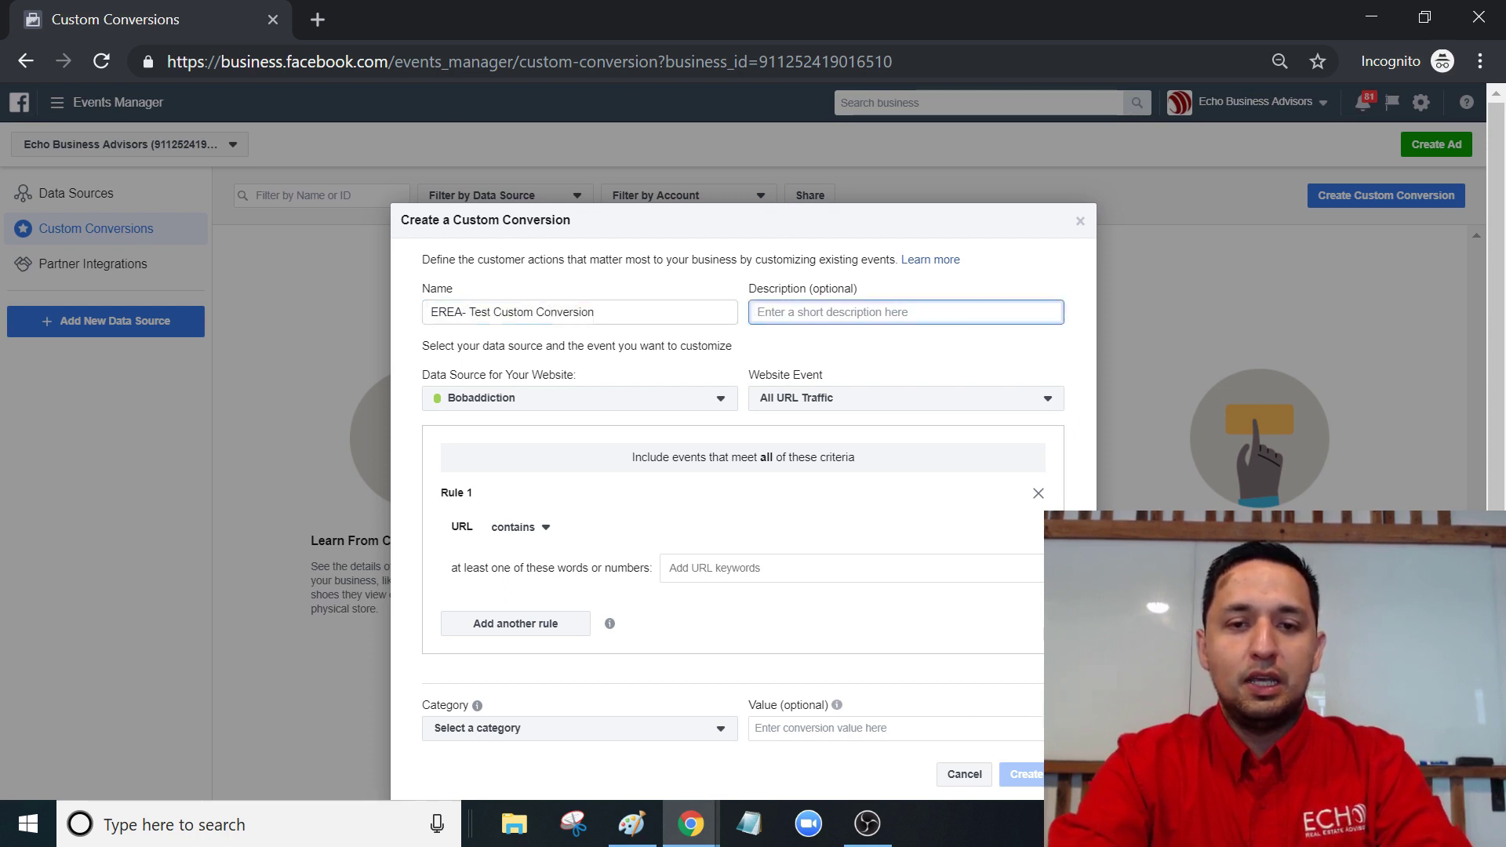
key(shift+Tab)
key(Tab)
text(e)
text(est)
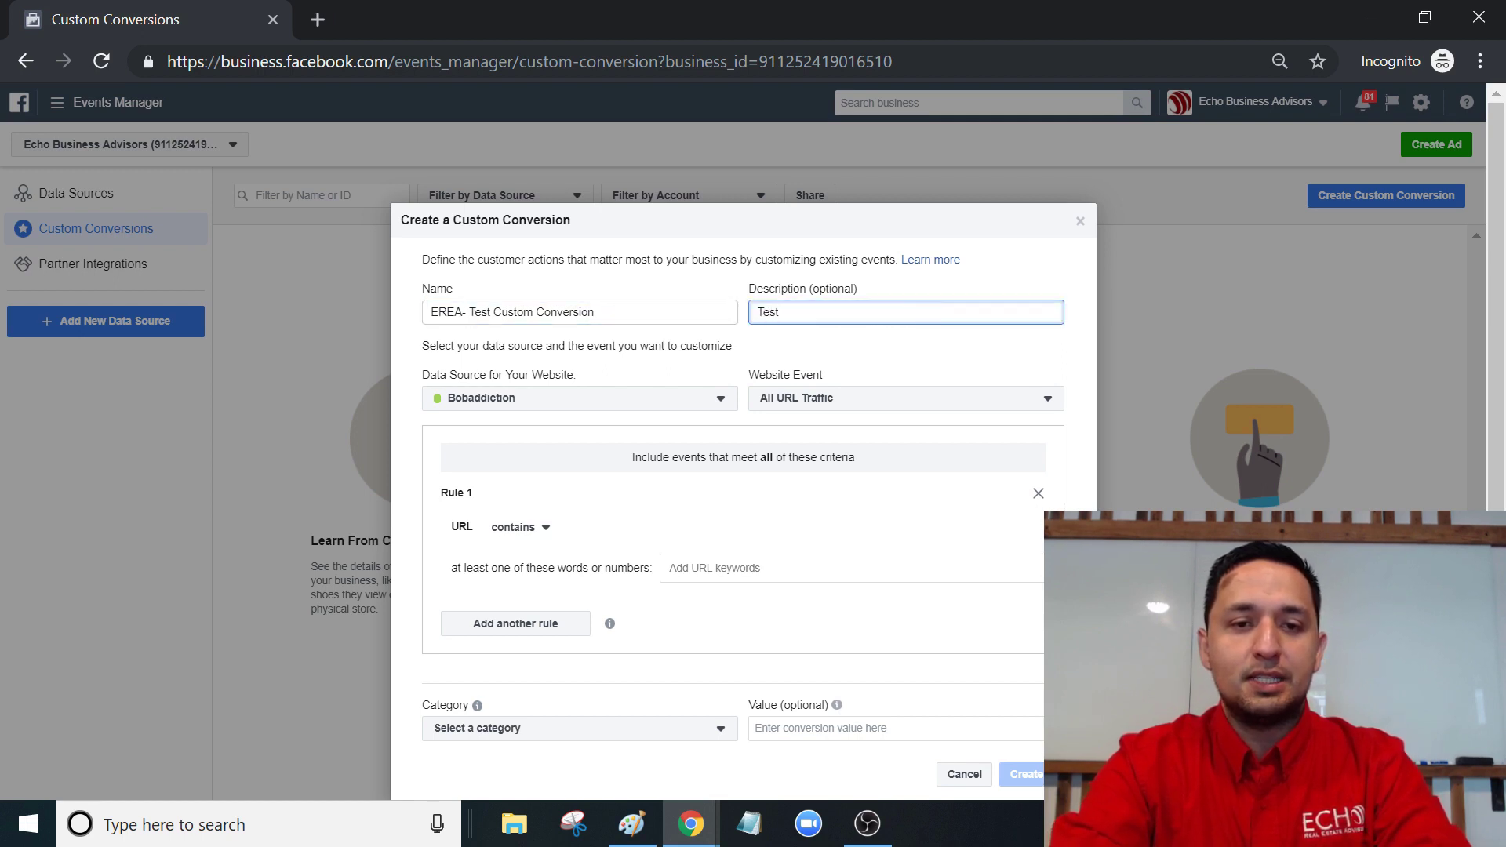
key(Tab)
click(522, 402)
click(580, 553)
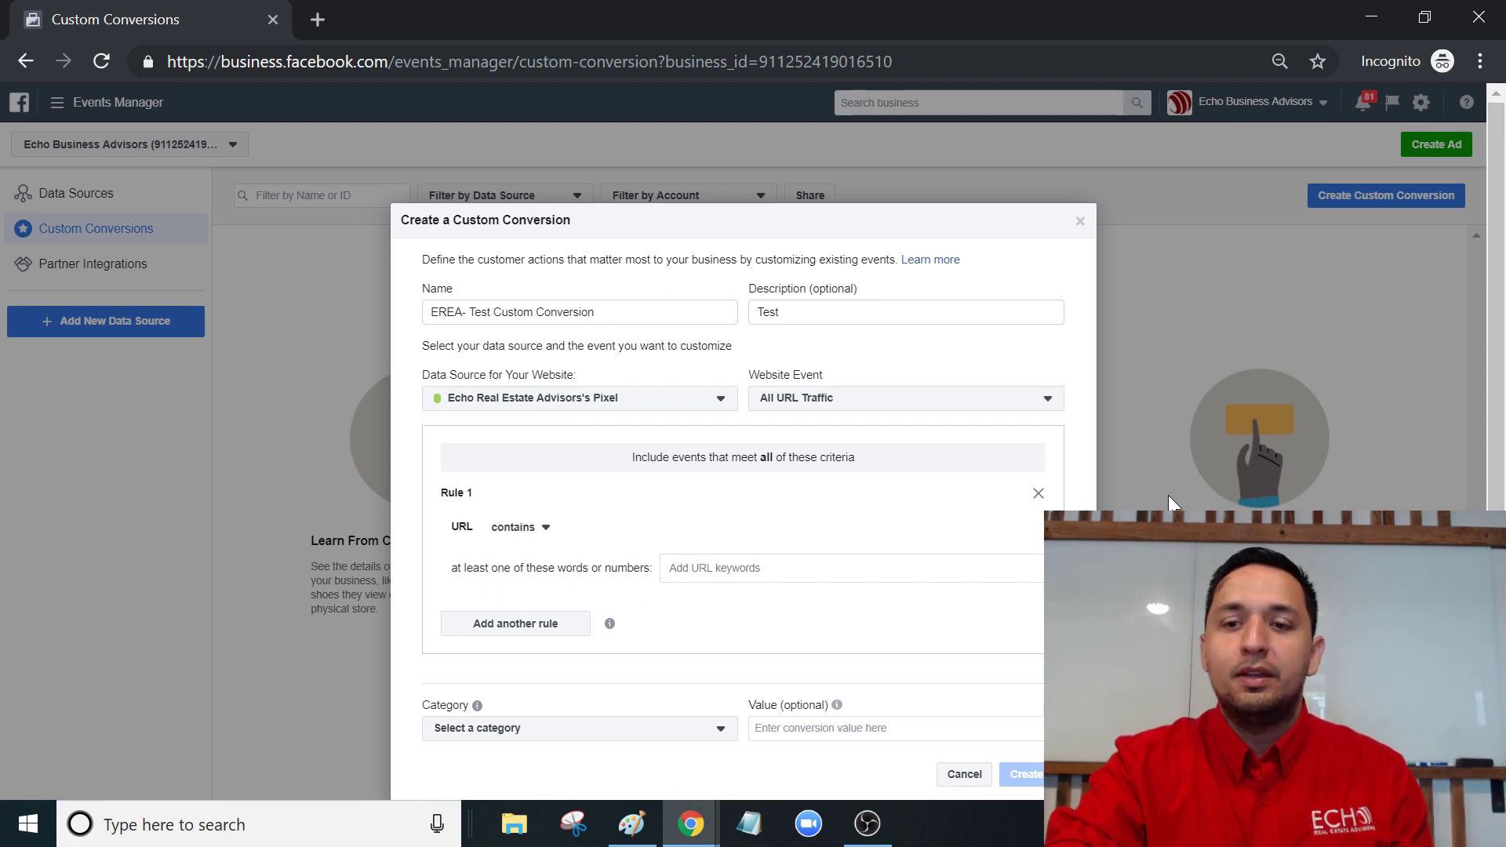
Keep All URL Traffic as the website event and review the URL 'contains' options
click(826, 400)
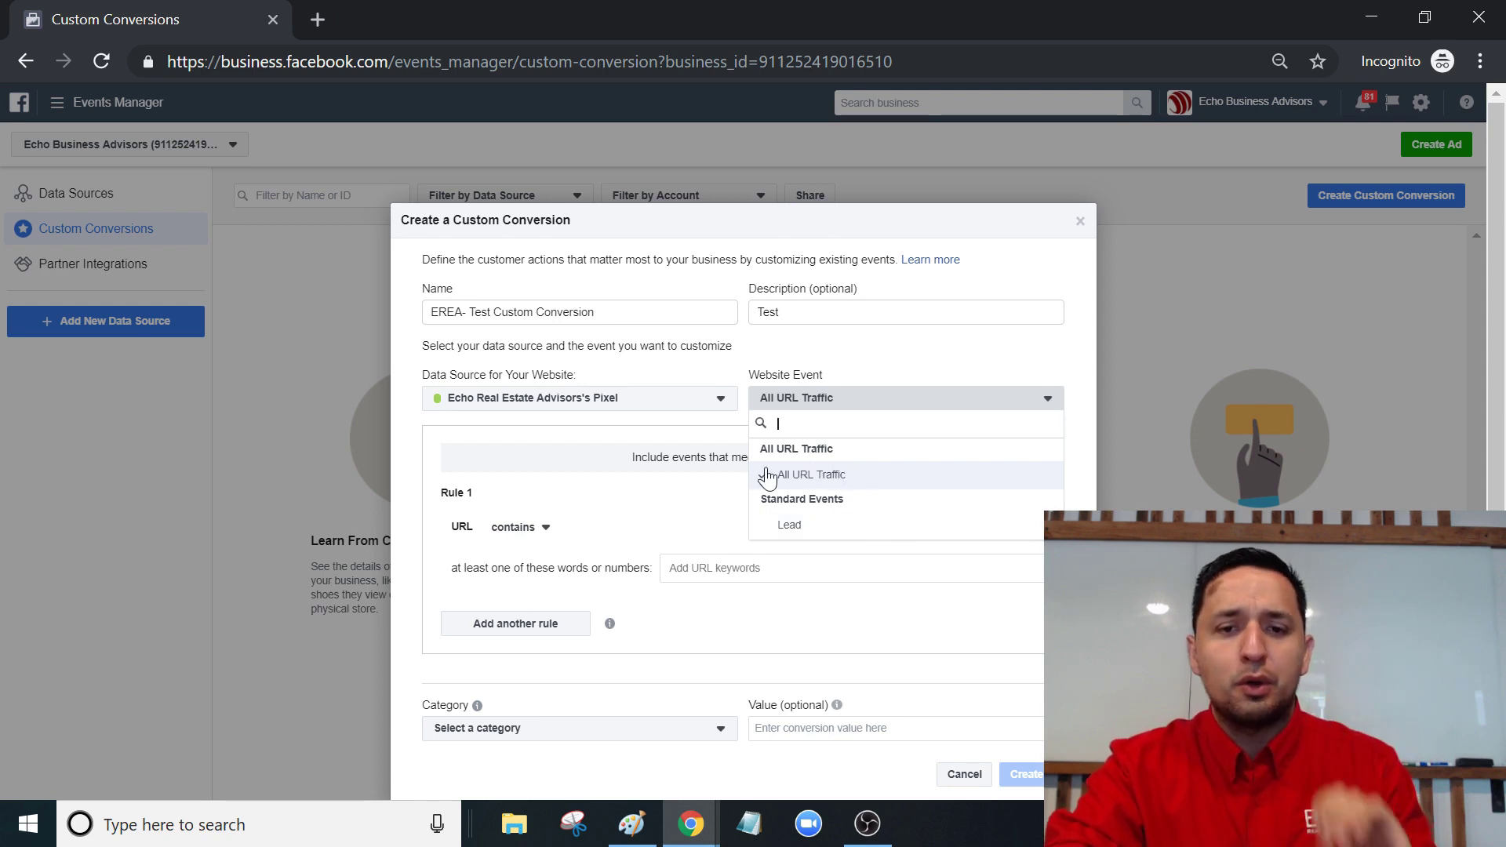
click(673, 536)
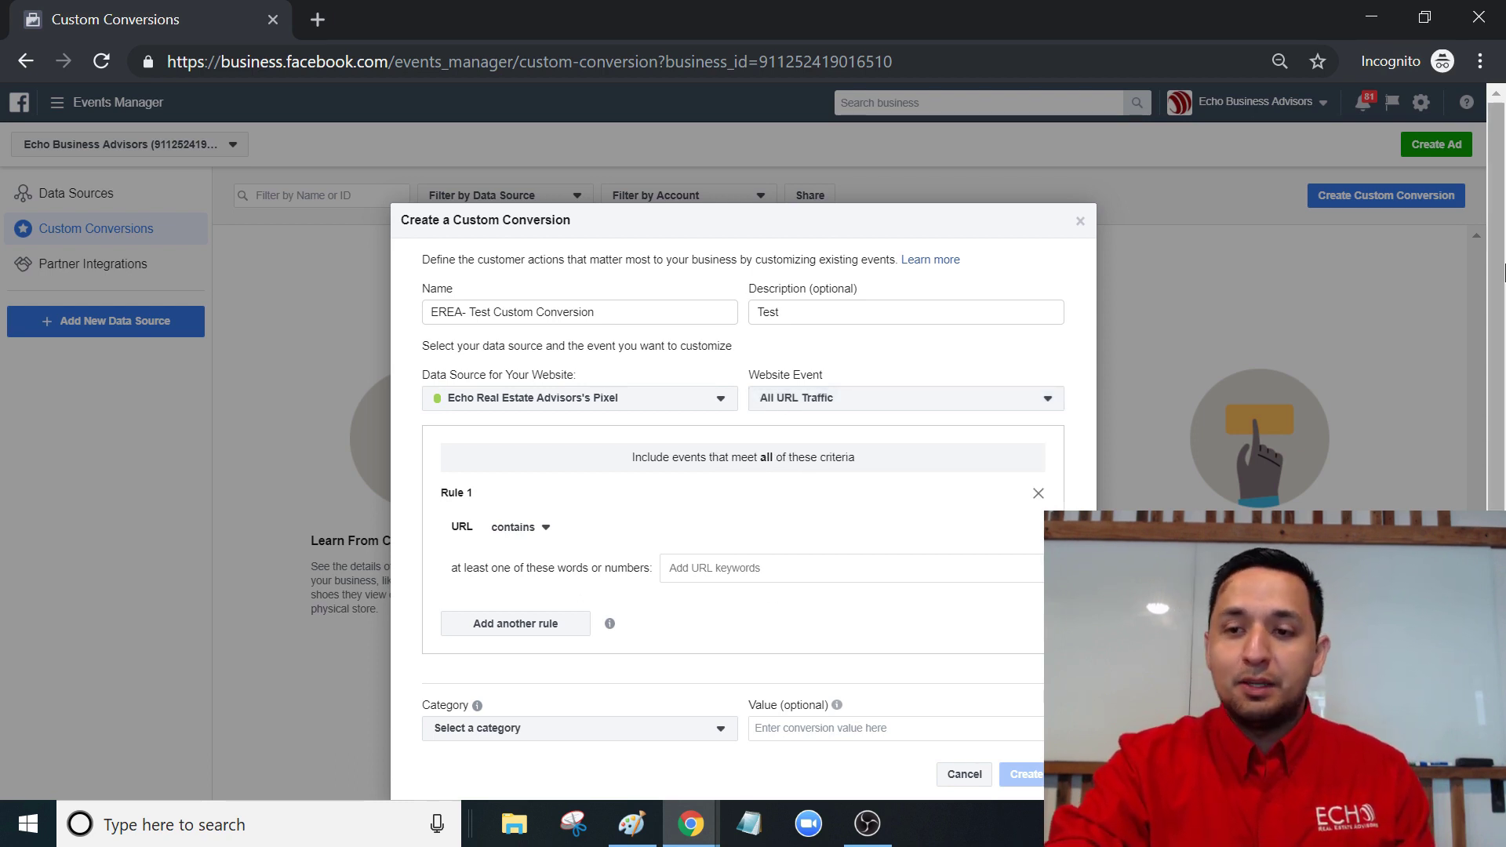
scroll(1504, 272, down, 1)
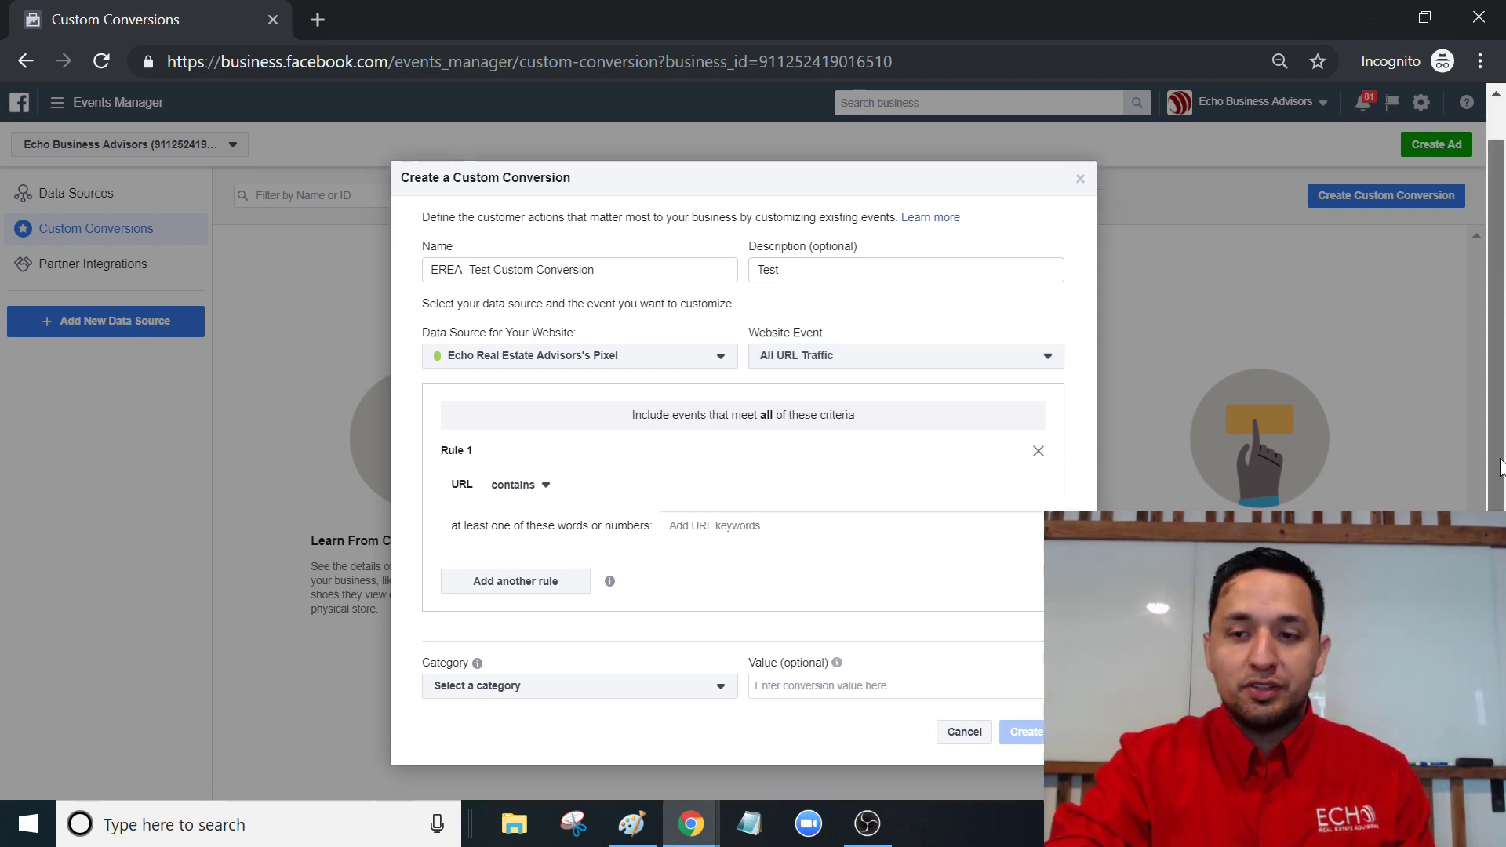
click(539, 487)
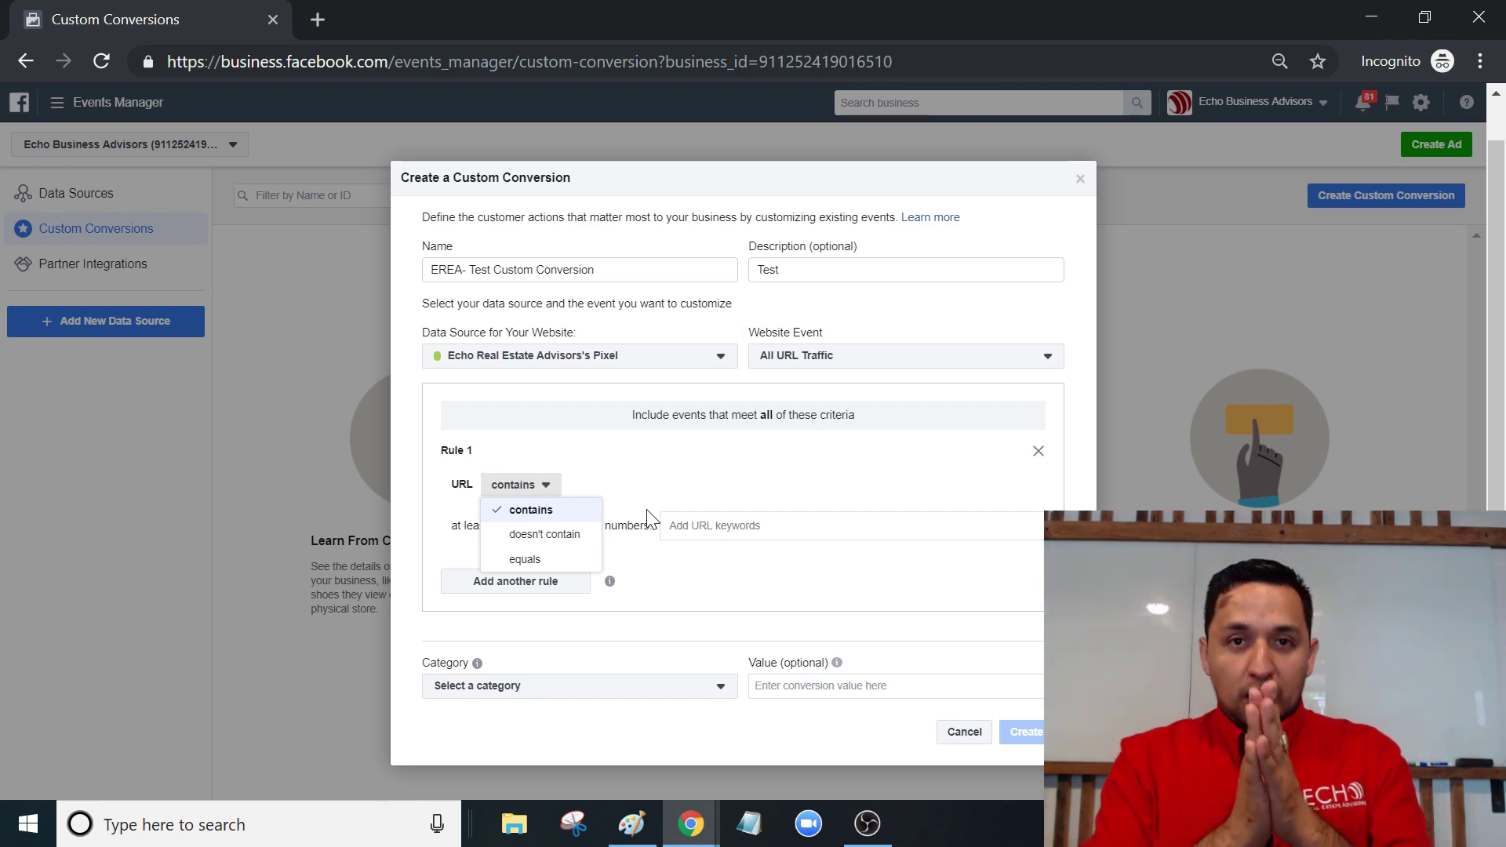
Close the old Paint drawing without saving and reopen Paint with a blank canvas
click(631, 823)
click(1477, 13)
click(807, 423)
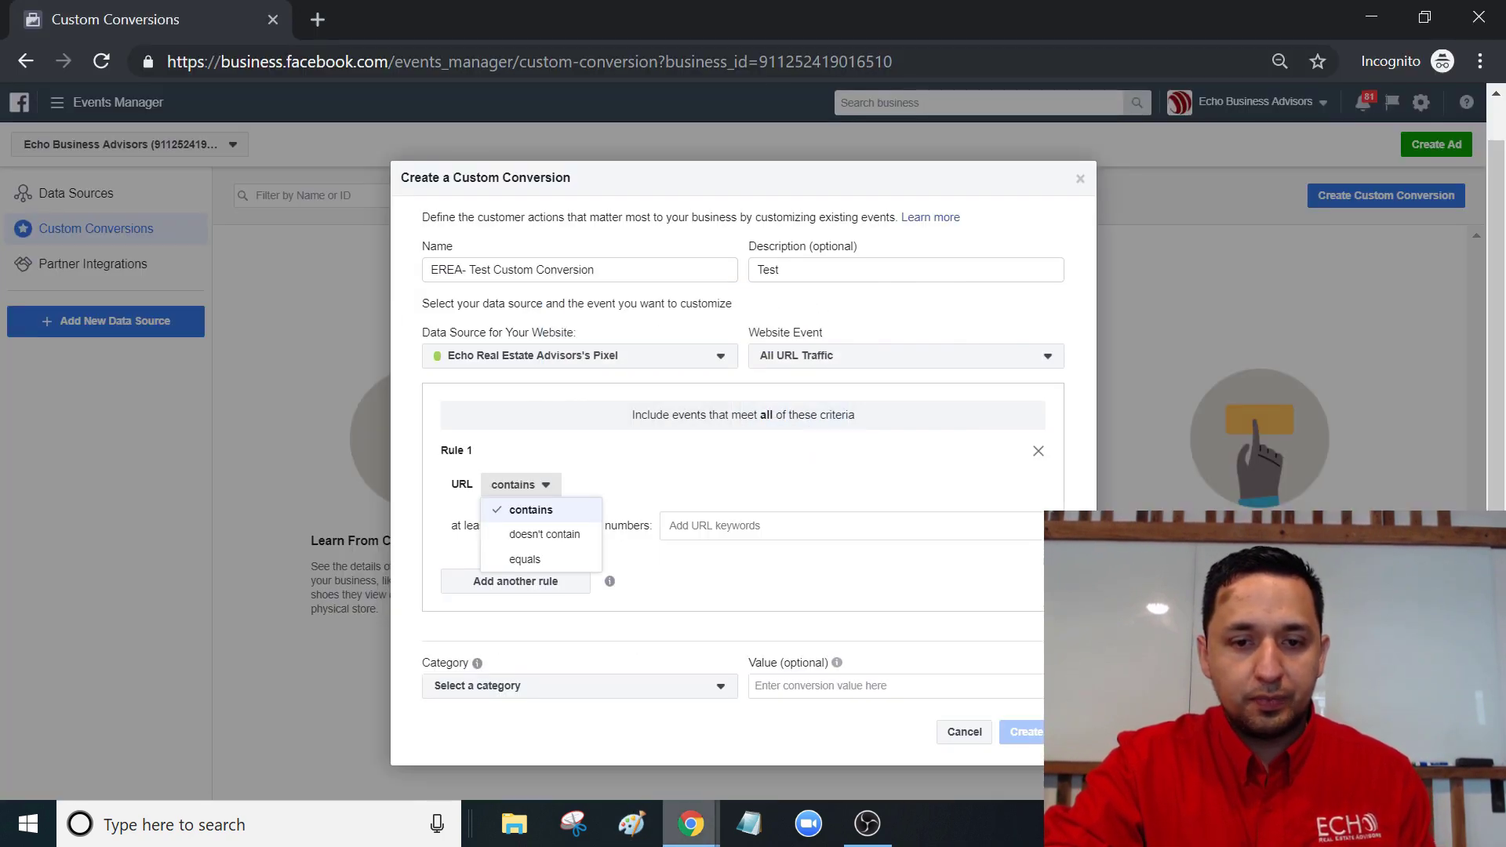
click(631, 823)
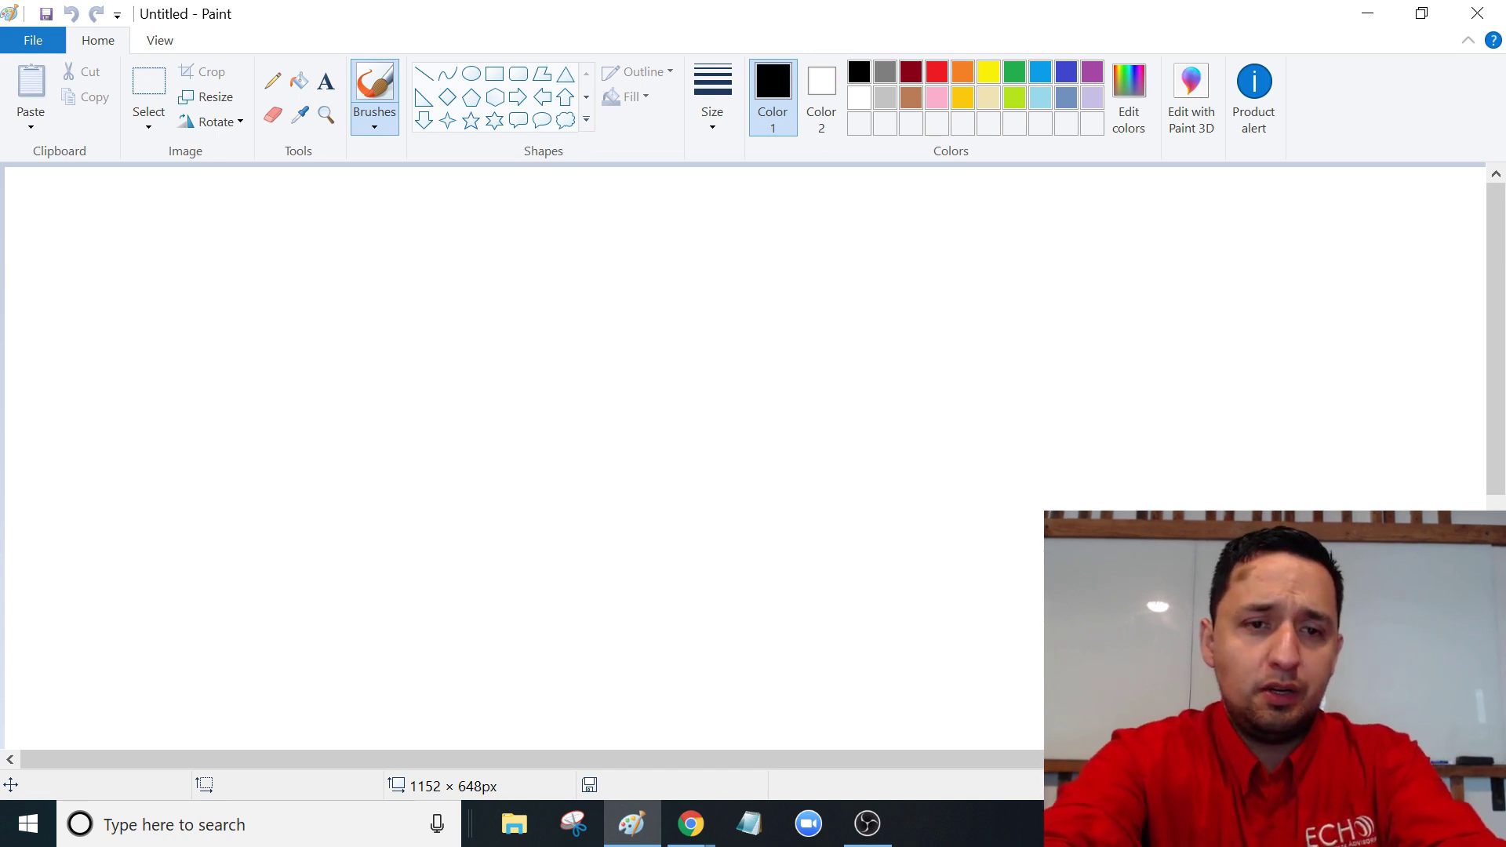
Sketch 'FB' arcing into a box holding an inner 'McP' box, with a downward arrow
mouse_move(371, 280)
mouse_down()
mouse_move(354, 533)
mouse_move(617, 517)
mouse_move(524, 268)
mouse_move(604, 536)
mouse_up()
mouse_move(96, 313)
mouse_down()
mouse_move(96, 408)
mouse_move(135, 303)
mouse_move(135, 335)
mouse_up()
mouse_move(151, 297)
mouse_down()
mouse_move(173, 288)
mouse_move(196, 361)
mouse_move(155, 383)
mouse_up()
mouse_move(173, 266)
mouse_down()
mouse_move(322, 205)
mouse_move(473, 263)
mouse_move(502, 236)
mouse_up()
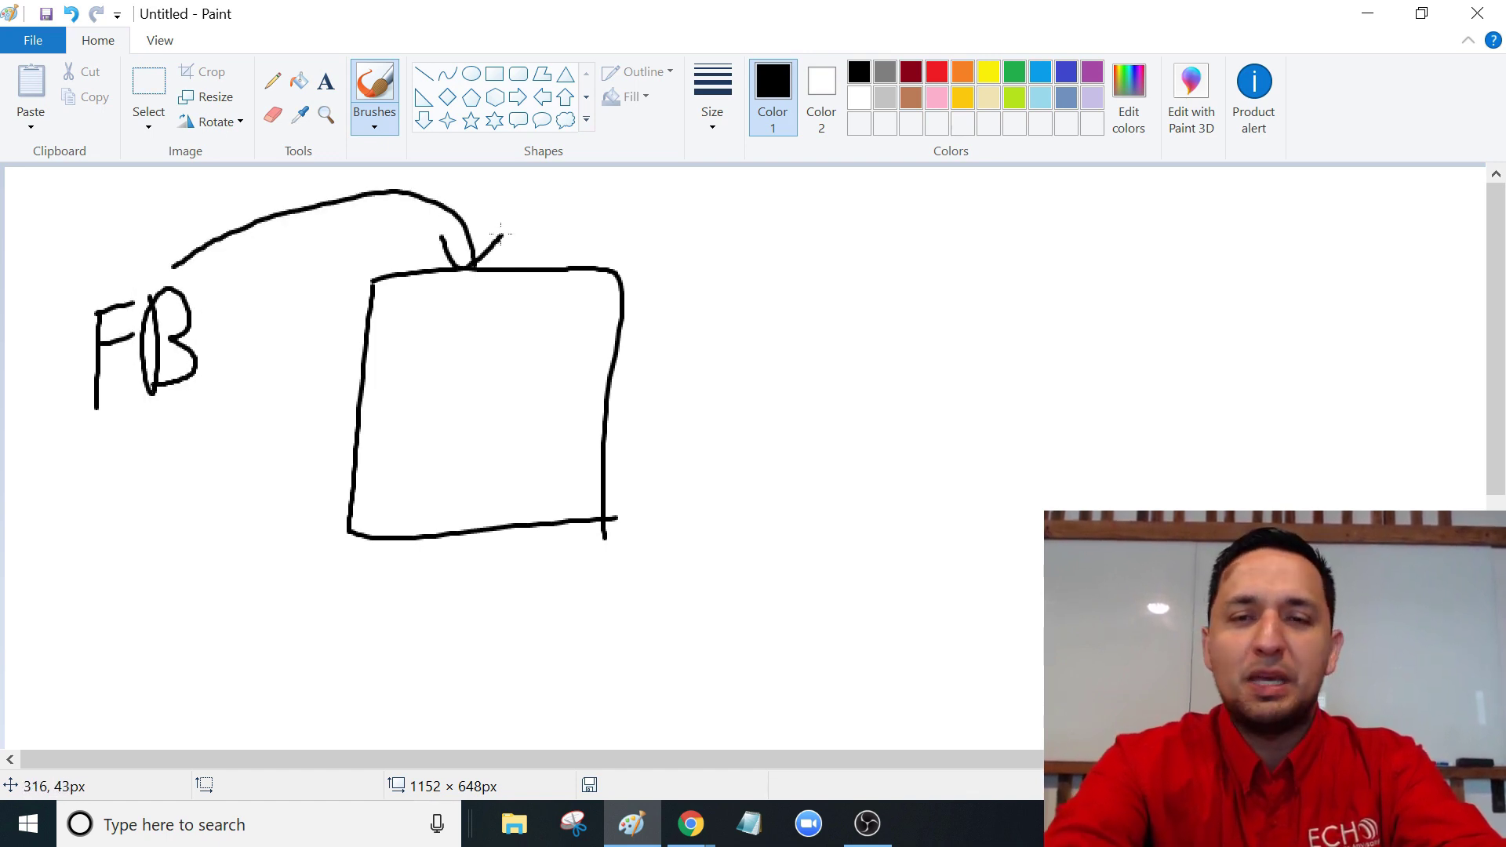
drag(396, 380, 385, 423)
mouse_move(396, 383)
mouse_down()
mouse_move(400, 415)
mouse_move(439, 378)
mouse_up()
mouse_move(448, 413)
mouse_down()
mouse_move(433, 407)
mouse_move(449, 430)
mouse_move(384, 463)
mouse_move(381, 532)
mouse_move(408, 524)
mouse_move(403, 498)
mouse_up()
mouse_move(397, 369)
mouse_down()
mouse_move(359, 506)
mouse_move(524, 501)
mouse_move(530, 376)
mouse_move(400, 353)
mouse_up()
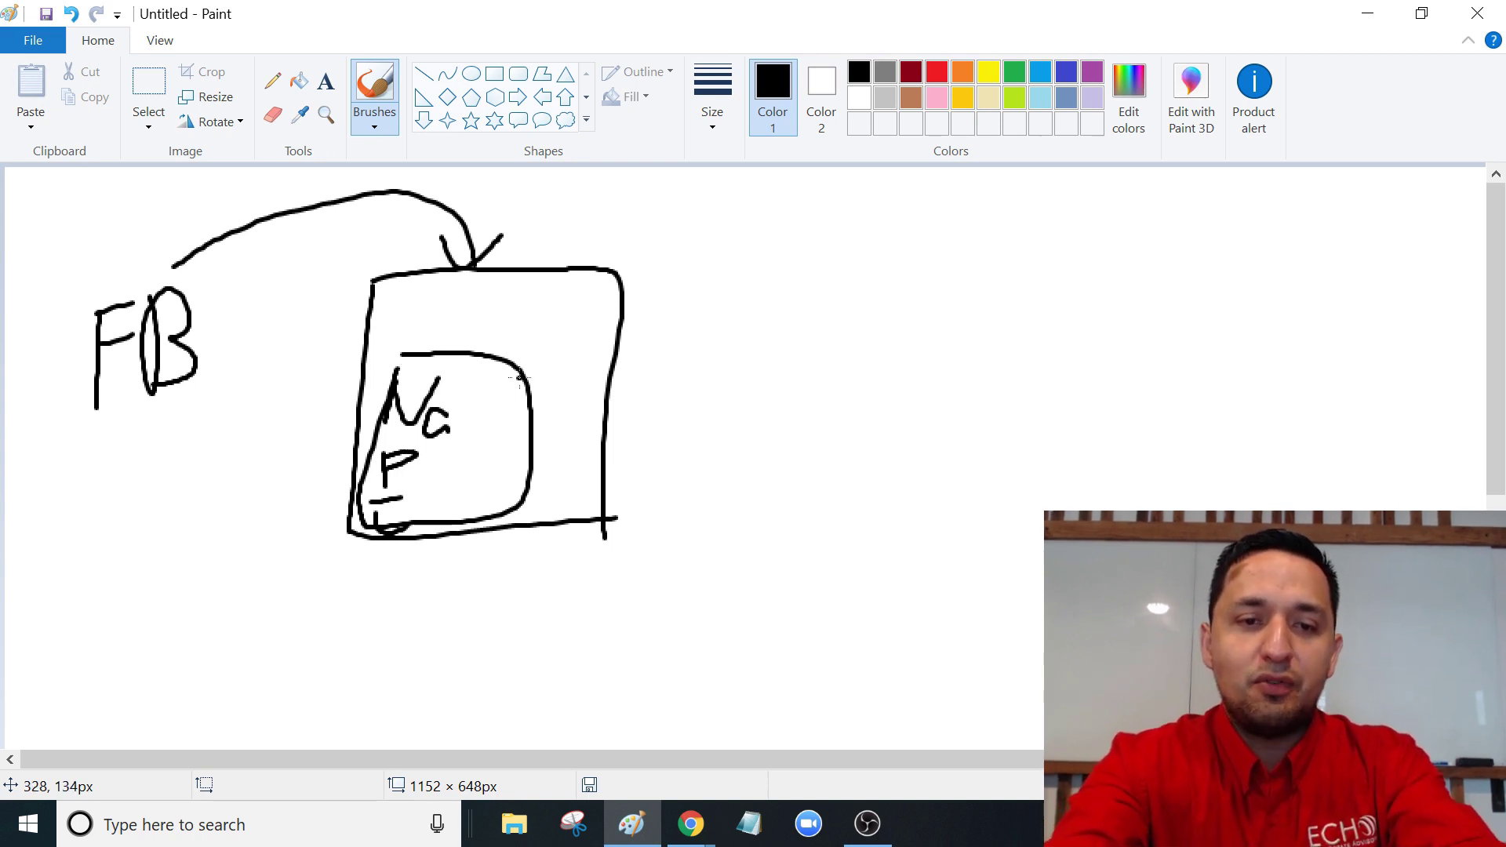
mouse_move(492, 486)
mouse_down()
mouse_move(502, 601)
mouse_move(534, 586)
mouse_up()
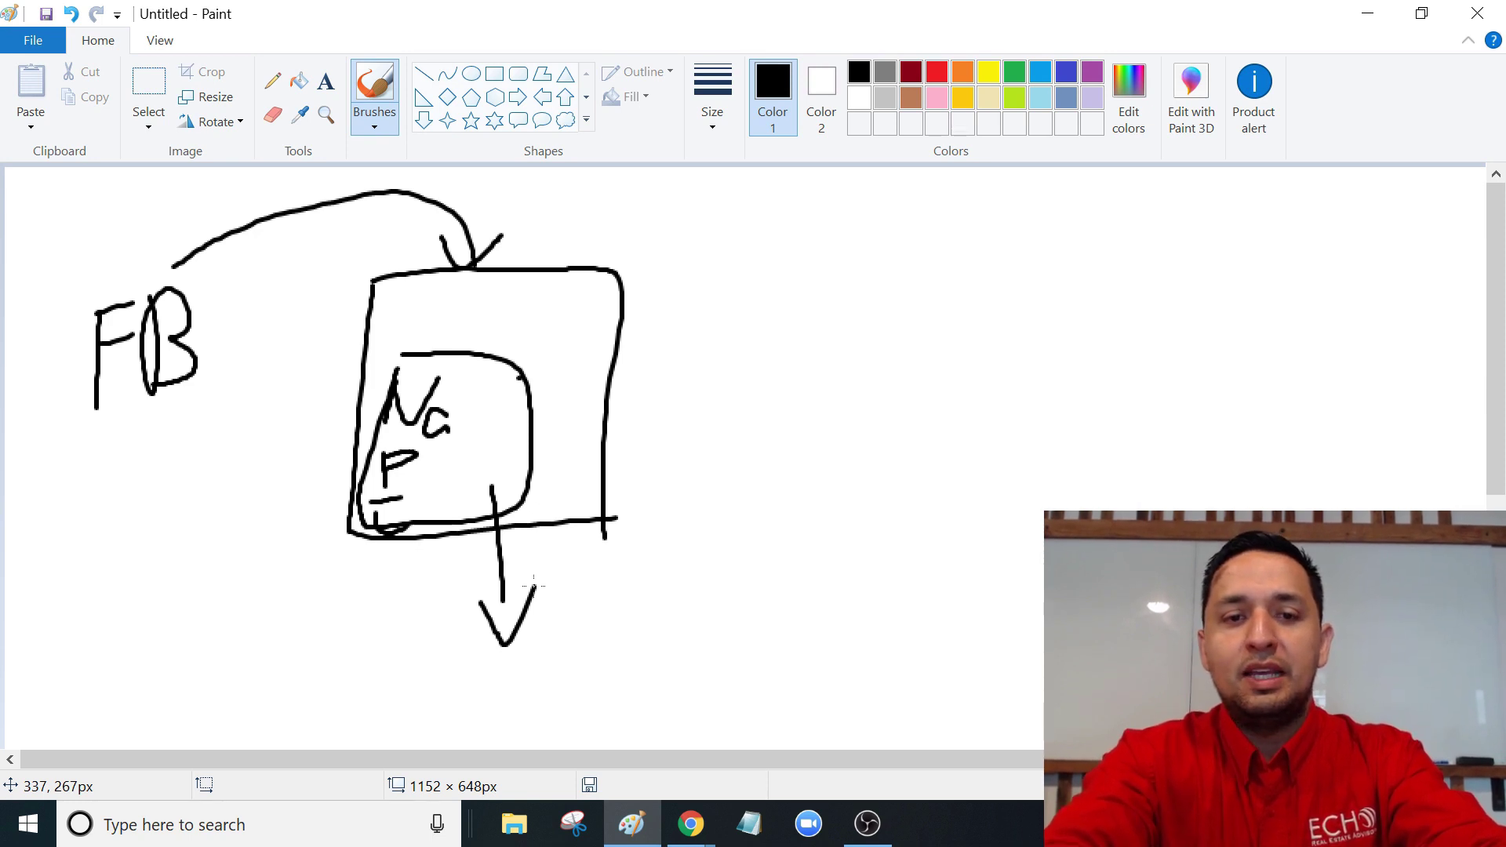
Draw an arc from the first box to a second box lettered 'TY'
mouse_move(532, 262)
mouse_down()
mouse_move(612, 205)
mouse_move(764, 236)
mouse_move(774, 247)
mouse_move(749, 295)
mouse_move(821, 241)
mouse_up()
mouse_move(687, 276)
mouse_down()
mouse_move(681, 379)
mouse_move(780, 555)
mouse_move(936, 541)
mouse_move(831, 289)
mouse_move(921, 557)
mouse_up()
drag(712, 308, 791, 301)
drag(757, 318, 747, 391)
mouse_move(796, 297)
mouse_down()
mouse_move(791, 327)
mouse_move(851, 308)
mouse_up()
drag(813, 371, 805, 408)
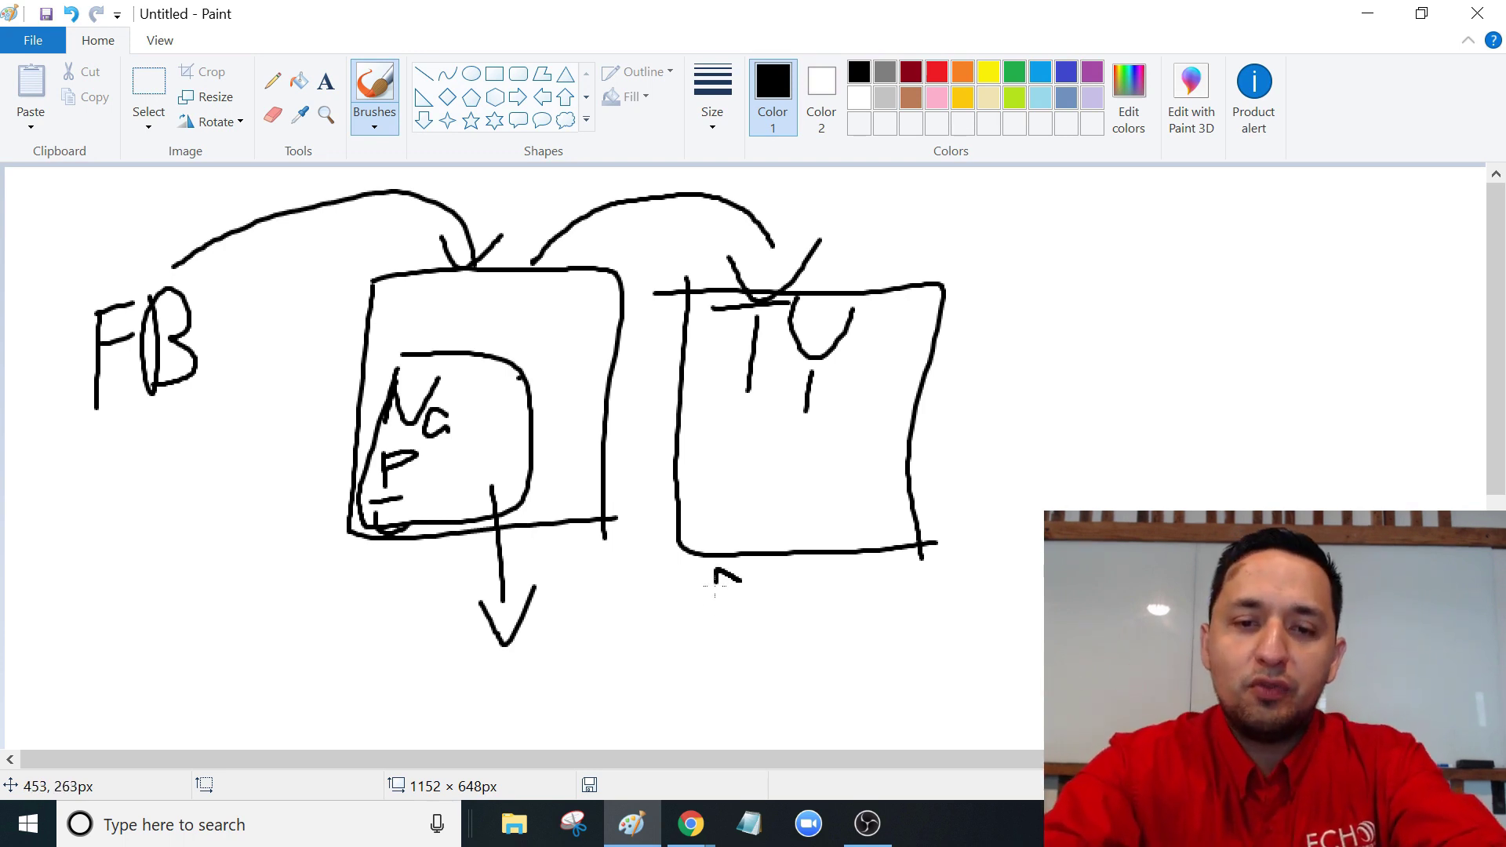
Write 'URL' below the second box and circle both heavily
drag(715, 570, 791, 650)
mouse_move(803, 565)
mouse_down()
mouse_move(806, 619)
mouse_move(840, 634)
mouse_up()
drag(871, 561, 933, 625)
drag(756, 691, 955, 651)
drag(667, 565, 767, 688)
drag(936, 536, 941, 691)
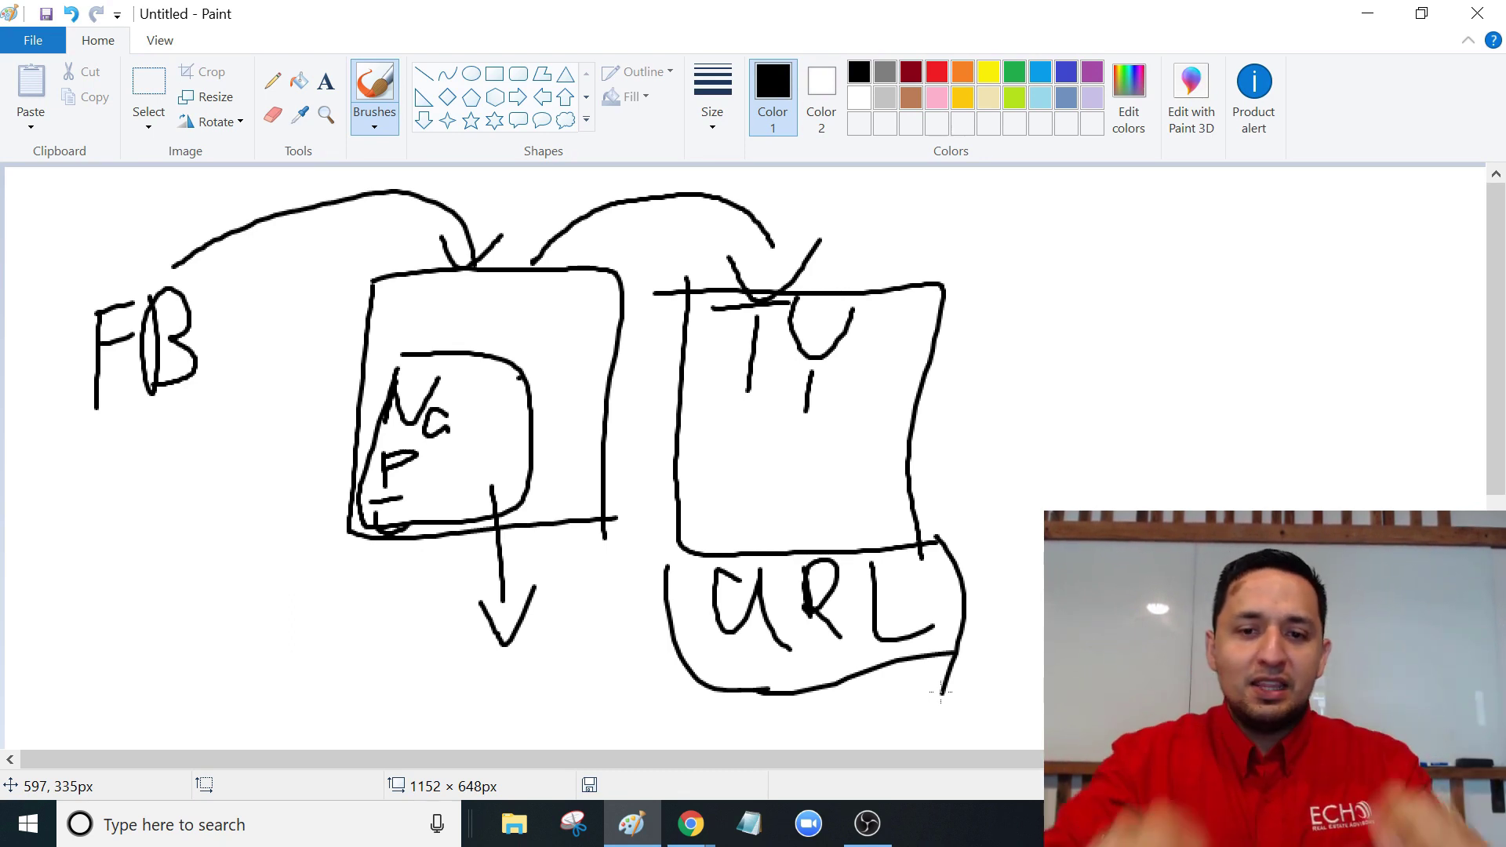
mouse_move(965, 247)
mouse_down()
mouse_move(926, 222)
mouse_move(776, 690)
mouse_move(674, 290)
mouse_move(1020, 348)
mouse_move(784, 722)
mouse_move(674, 290)
mouse_move(972, 518)
mouse_move(639, 597)
mouse_up()
mouse_move(515, 487)
mouse_down()
mouse_move(774, 198)
mouse_move(523, 681)
mouse_move(614, 220)
mouse_move(808, 482)
mouse_move(614, 466)
mouse_up()
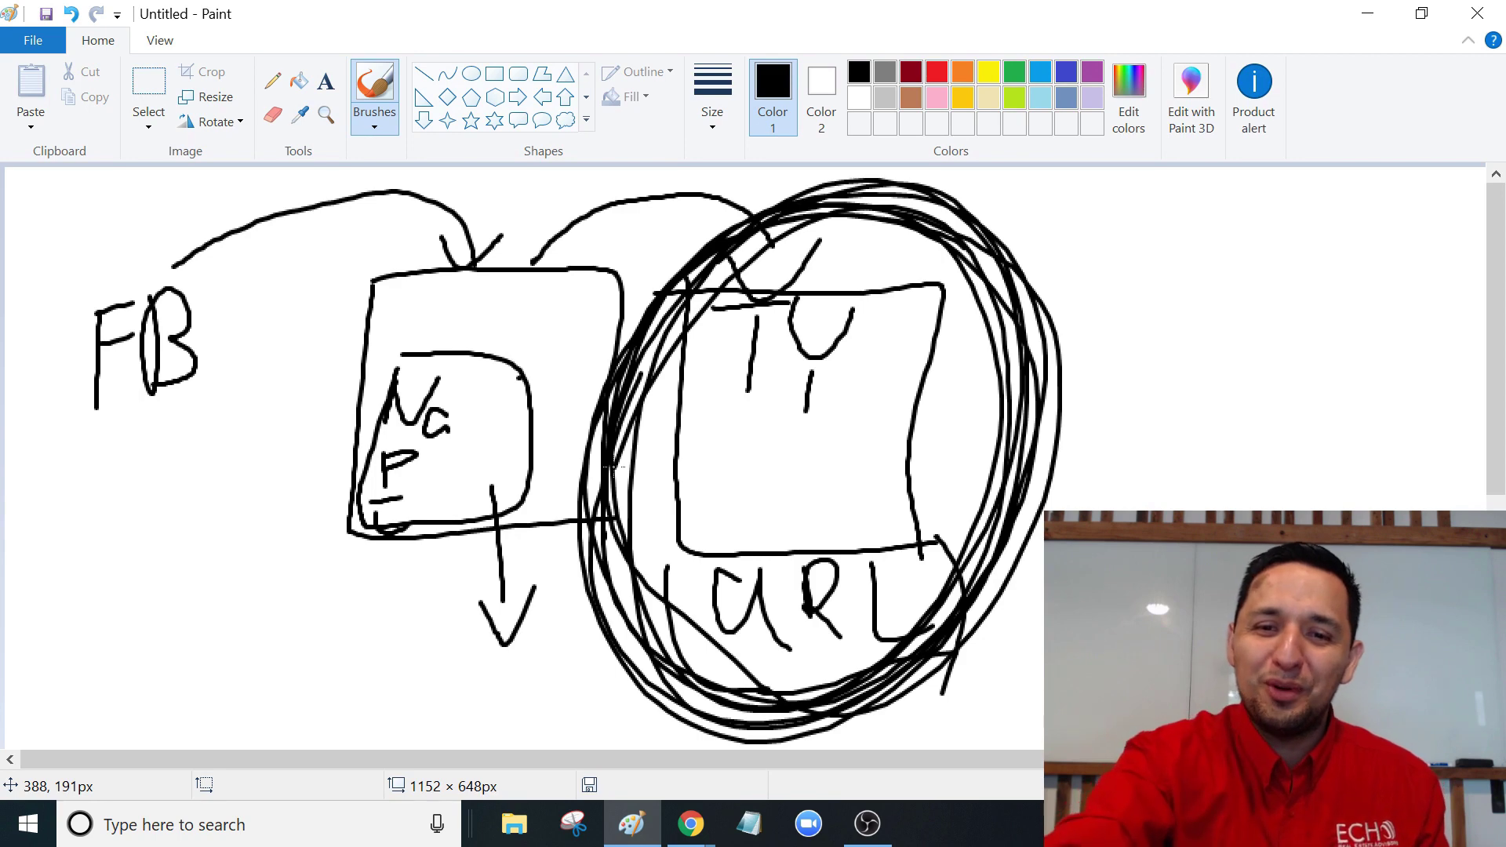
Write and circle 'SO' at upper right, with an arrow toward the URL circle
mouse_move(1160, 222)
mouse_down()
mouse_move(1086, 234)
mouse_move(1112, 337)
mouse_move(1202, 214)
mouse_up()
drag(1136, 366, 1325, 310)
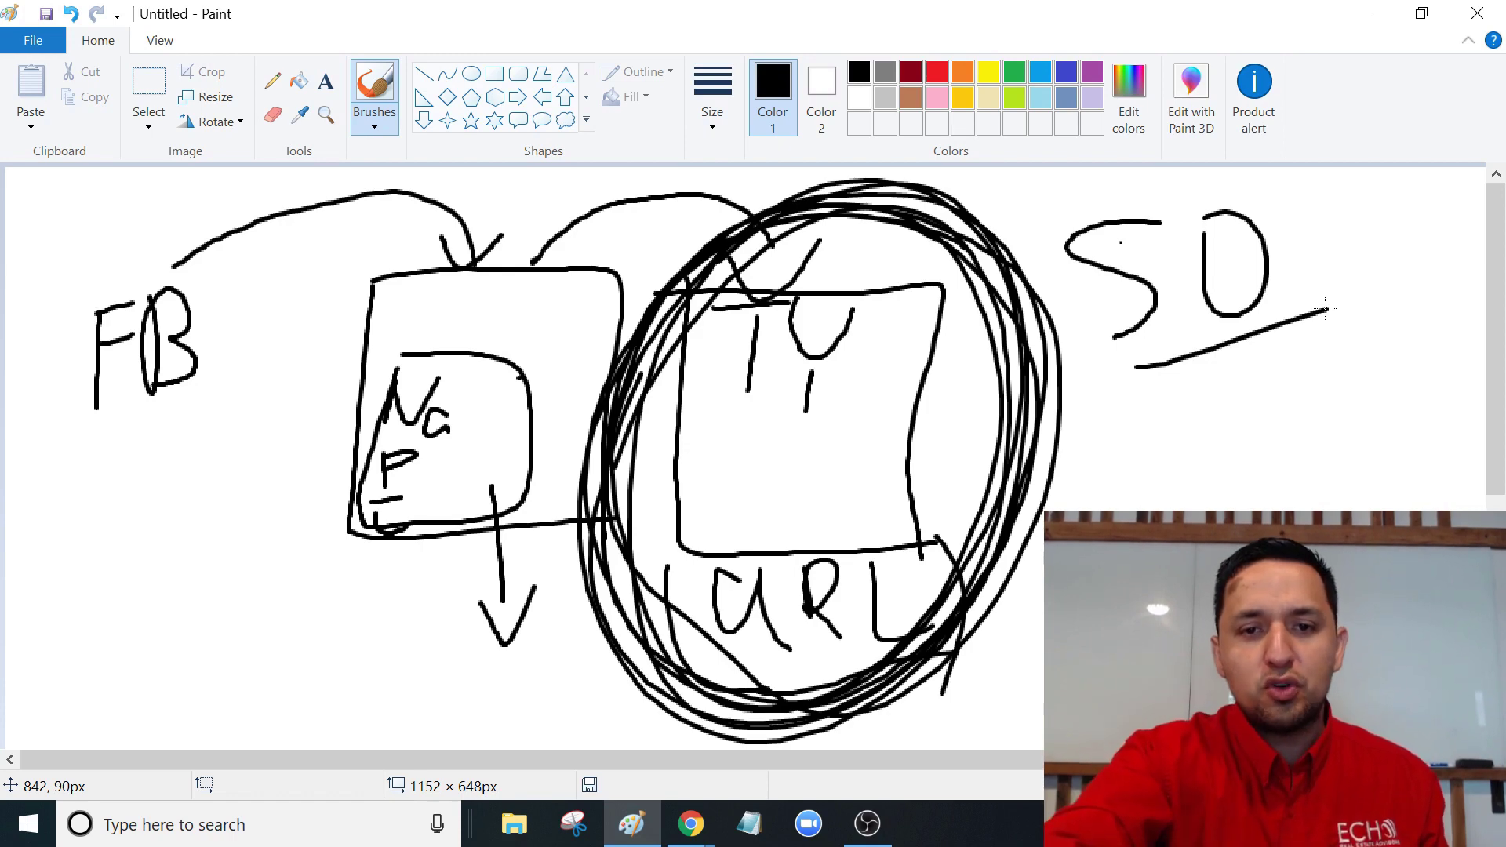
mouse_move(132, 287)
mouse_down()
mouse_move(264, 188)
mouse_move(482, 310)
mouse_move(594, 185)
mouse_move(793, 292)
mouse_move(818, 237)
mouse_move(625, 606)
mouse_move(859, 187)
mouse_move(648, 590)
mouse_up()
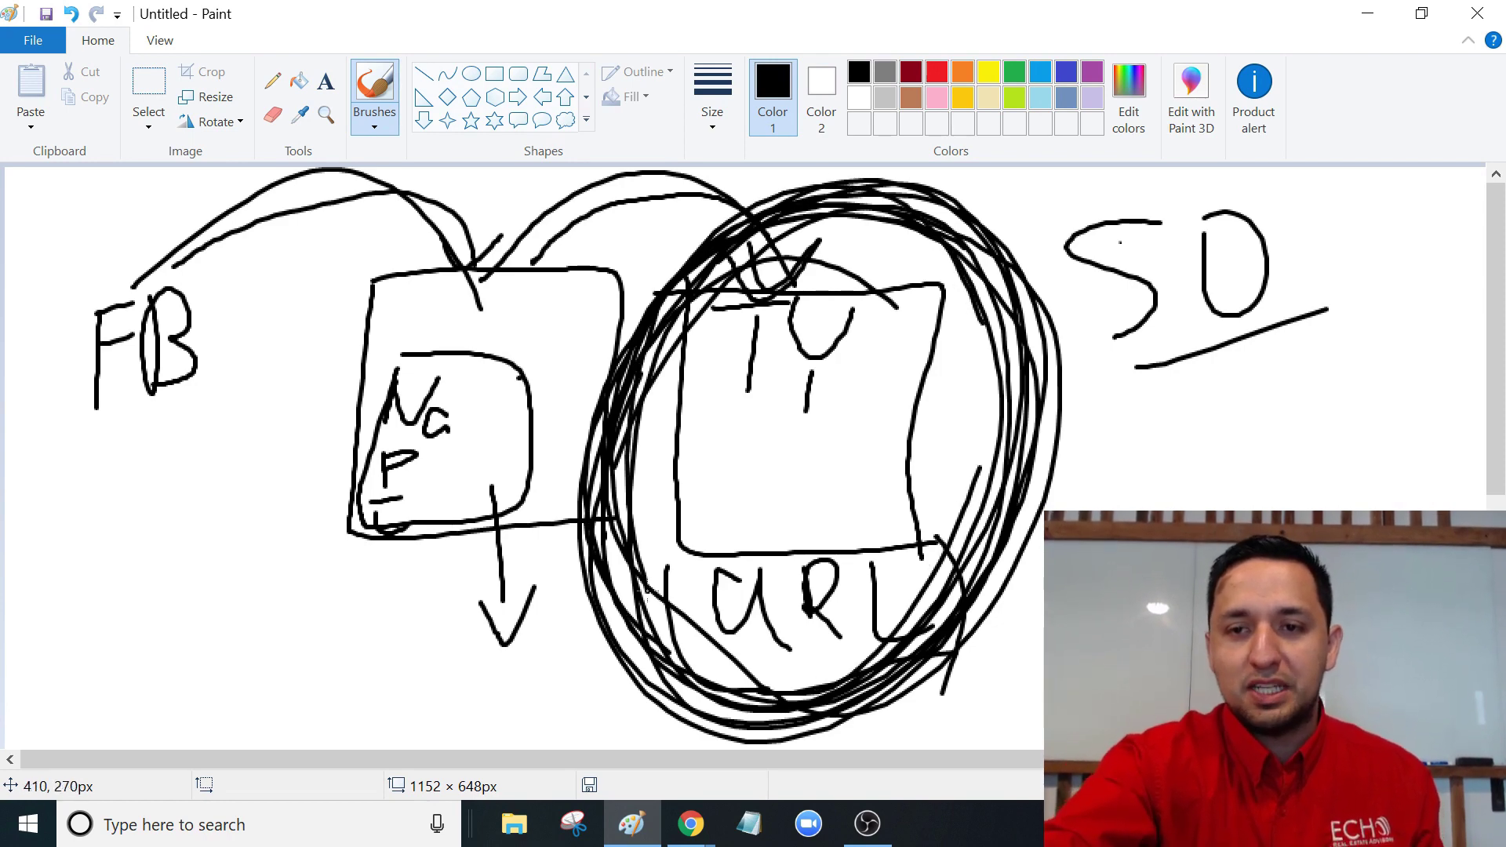
mouse_move(1306, 193)
mouse_down()
mouse_move(1005, 260)
mouse_move(1362, 224)
mouse_move(1082, 368)
mouse_move(1328, 170)
mouse_up()
mouse_move(1141, 368)
mouse_down()
mouse_move(1093, 463)
mouse_move(1127, 453)
mouse_up()
click(1099, 433)
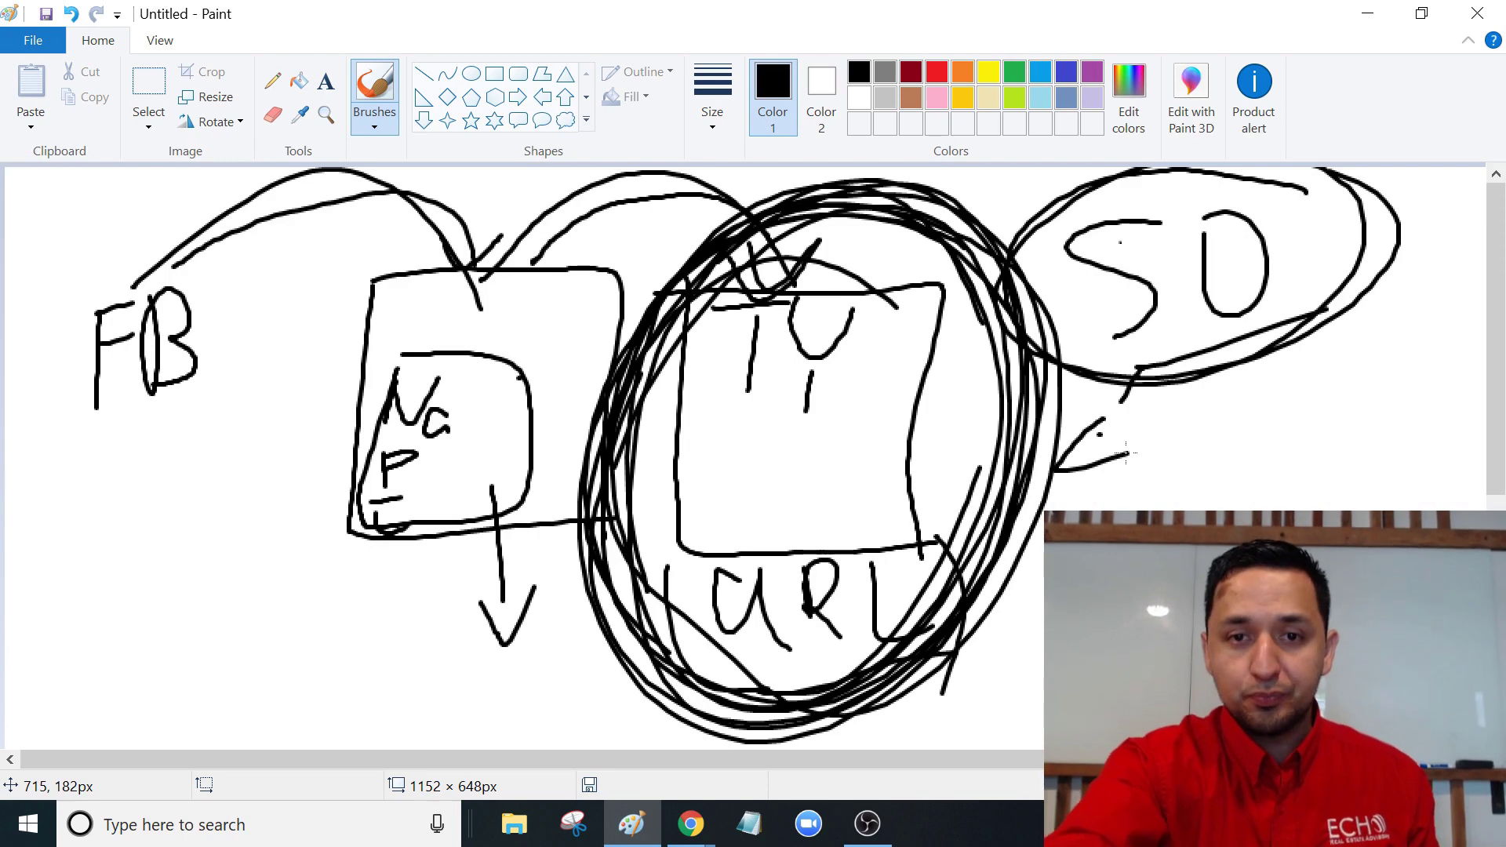
Add another arc from 'FB', circle the inner 'McP' box, and write an 'A' beside it
mouse_move(79, 416)
mouse_down()
mouse_move(330, 208)
mouse_move(476, 308)
mouse_move(478, 333)
mouse_move(530, 304)
mouse_up()
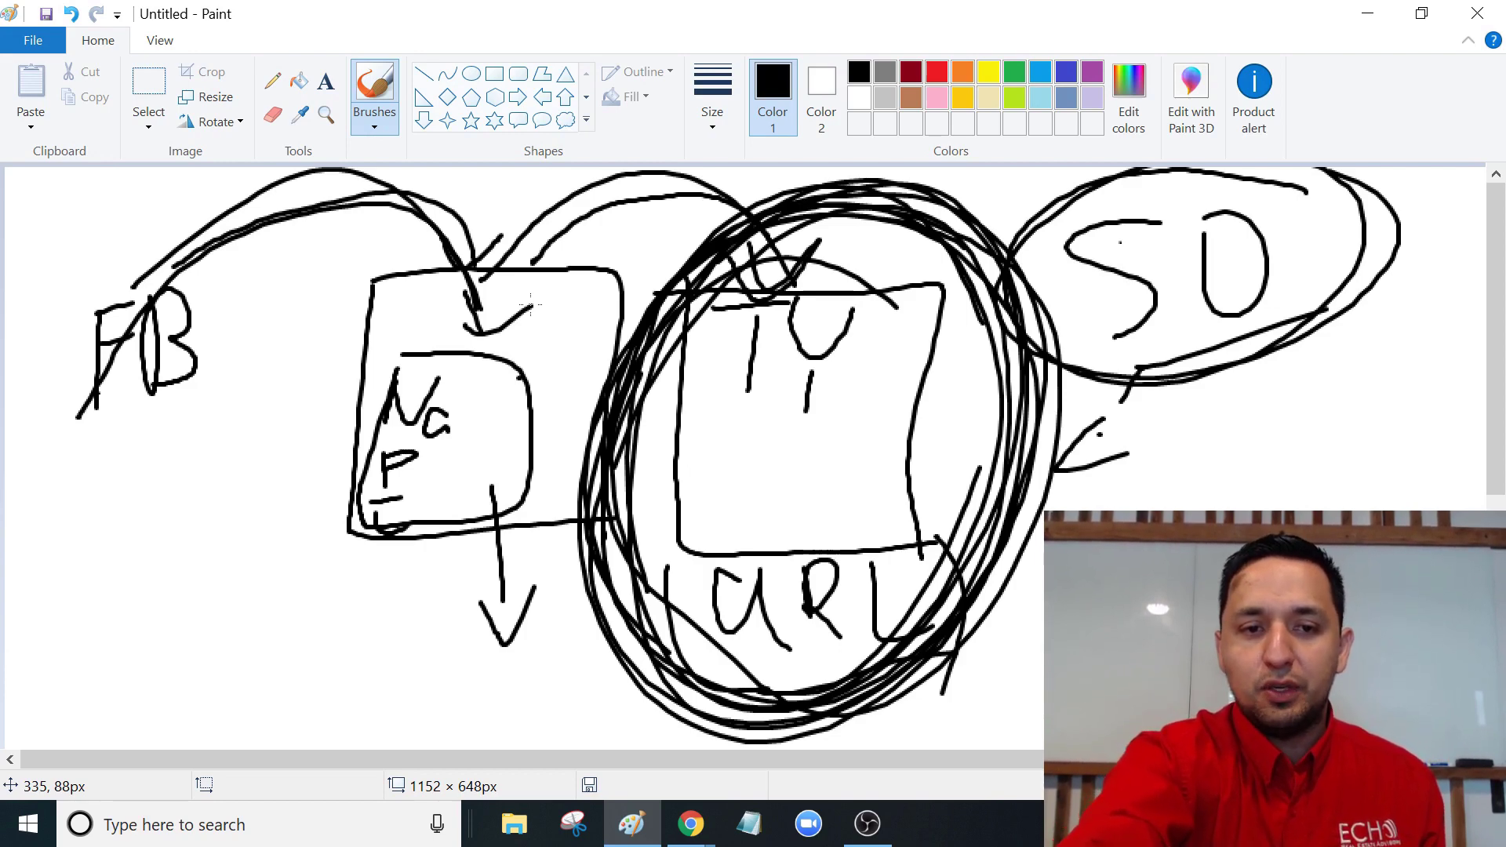
mouse_move(383, 375)
mouse_down()
mouse_move(417, 508)
mouse_move(336, 487)
mouse_move(573, 390)
mouse_up()
mouse_move(281, 490)
mouse_down()
mouse_move(284, 462)
mouse_move(250, 445)
mouse_move(271, 400)
mouse_move(324, 402)
mouse_up()
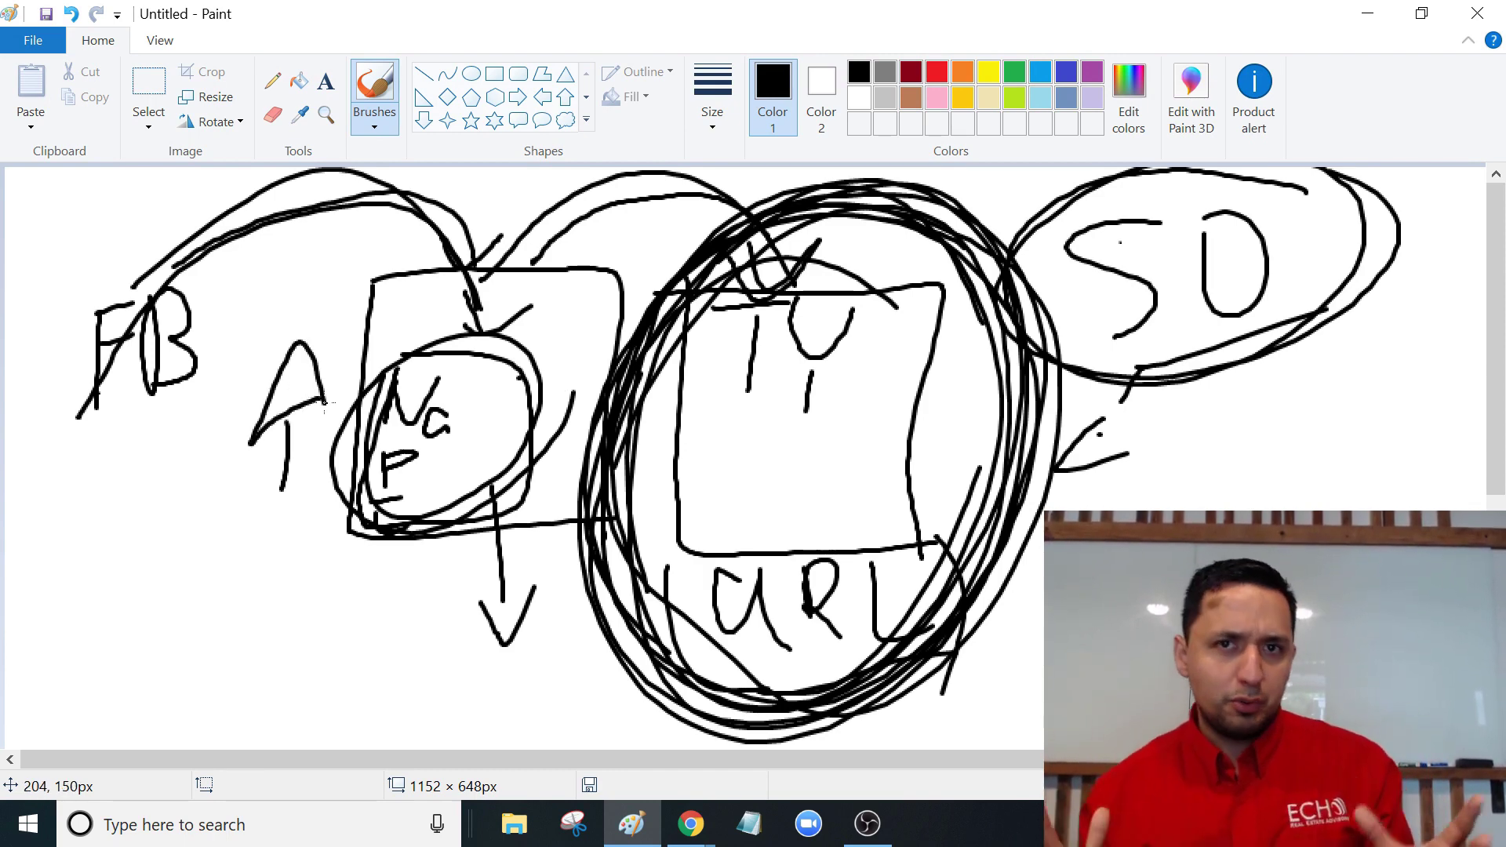
drag(730, 673, 885, 667)
mouse_move(688, 831)
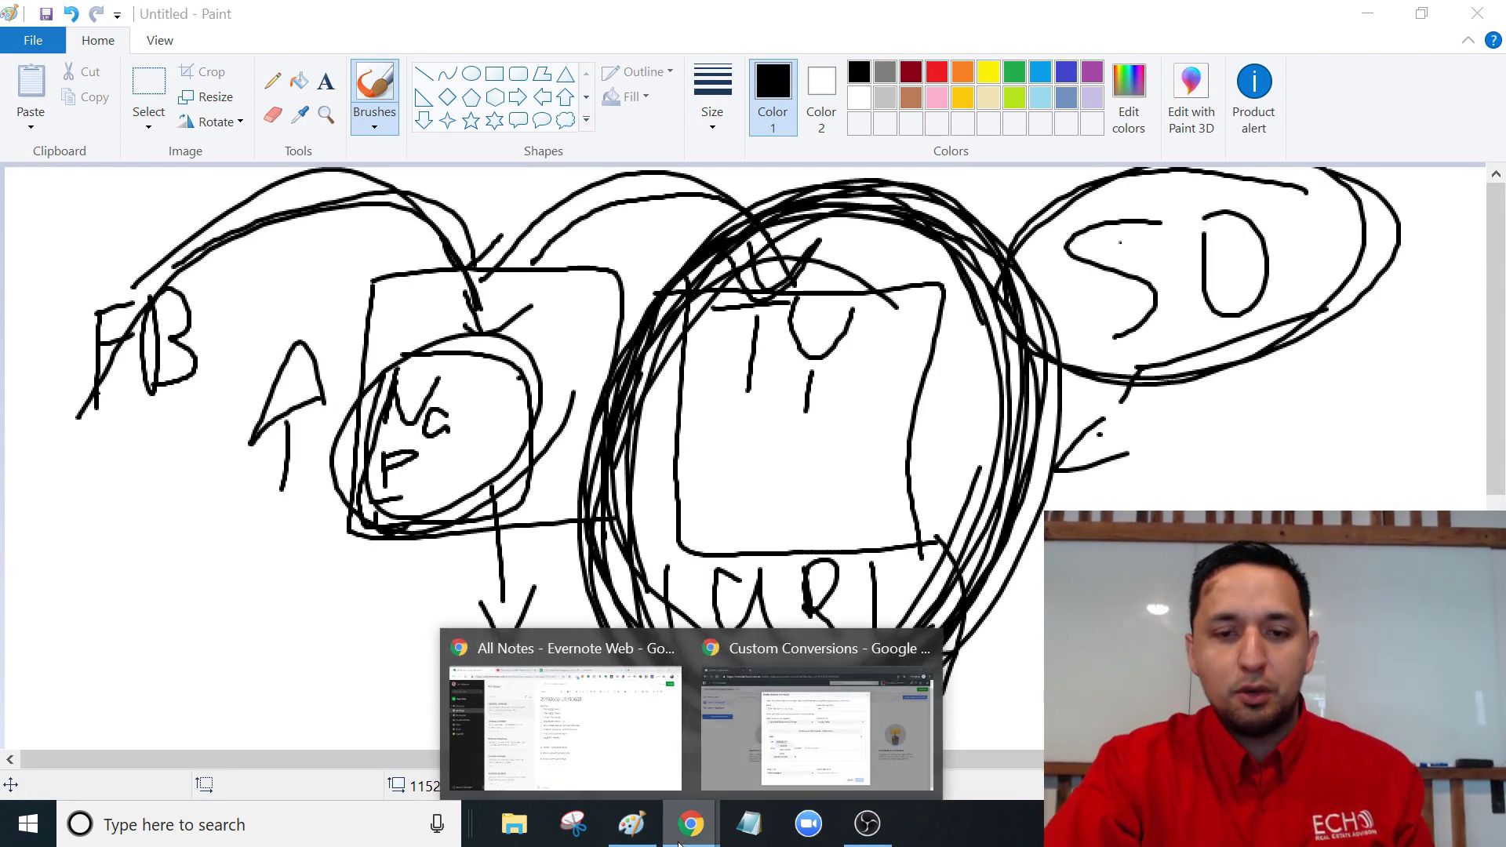
click(804, 759)
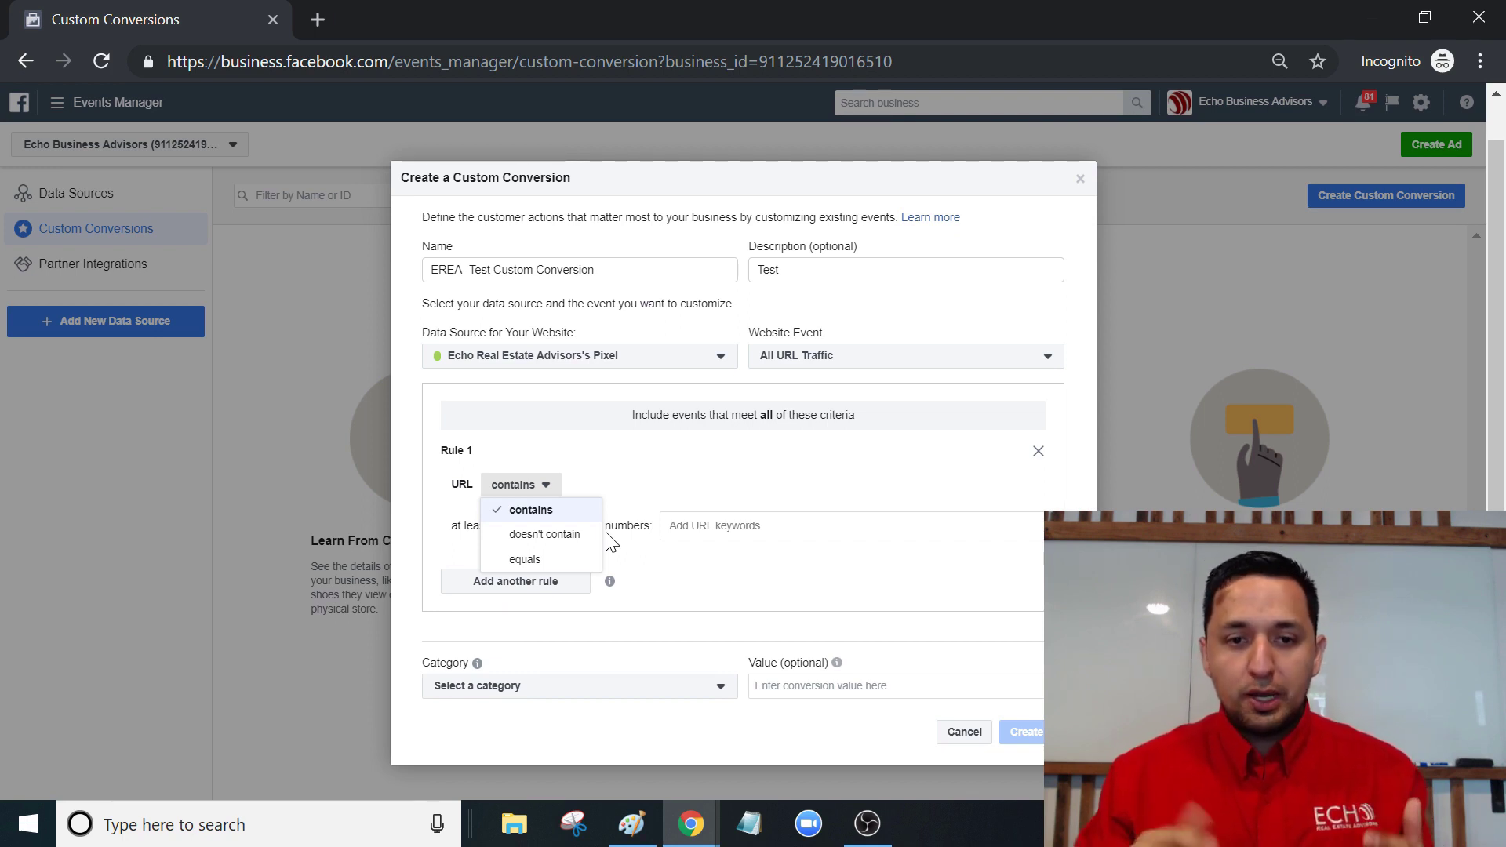
Switch from Paint back to the browser showing the custom conversion form
click(631, 823)
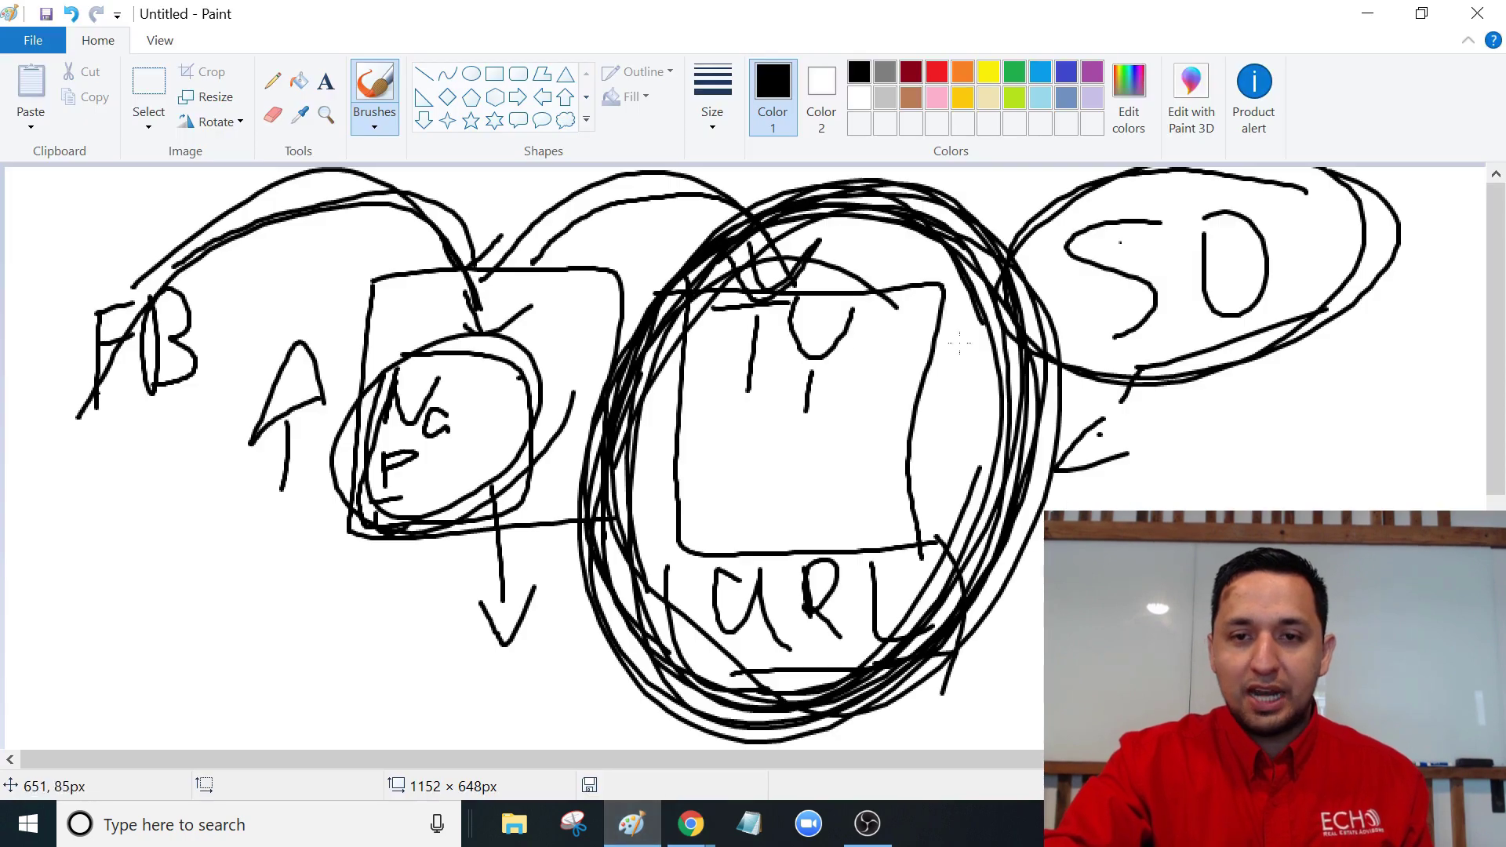
click(690, 824)
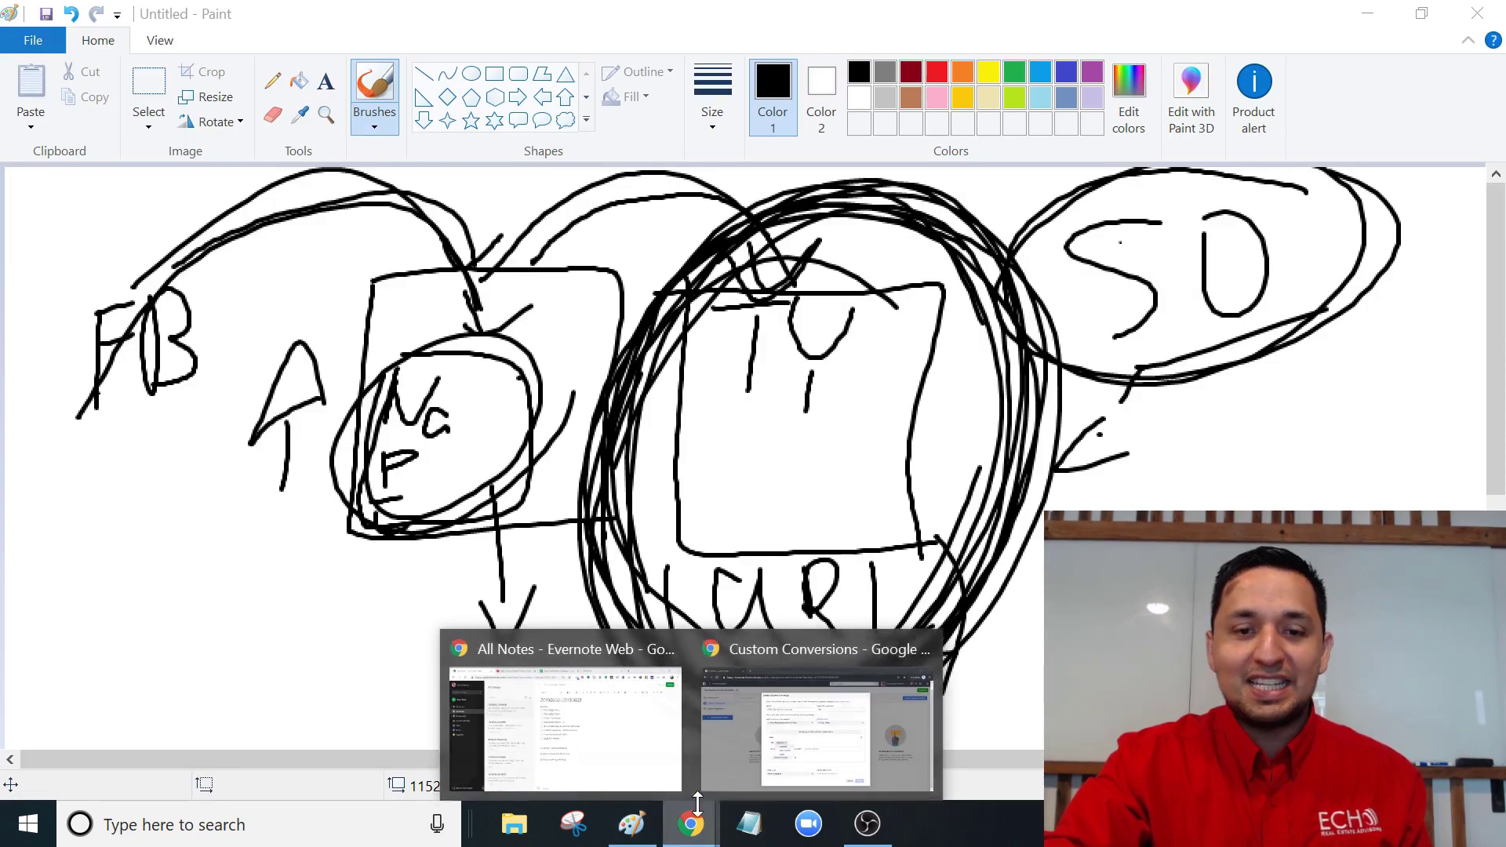
click(818, 746)
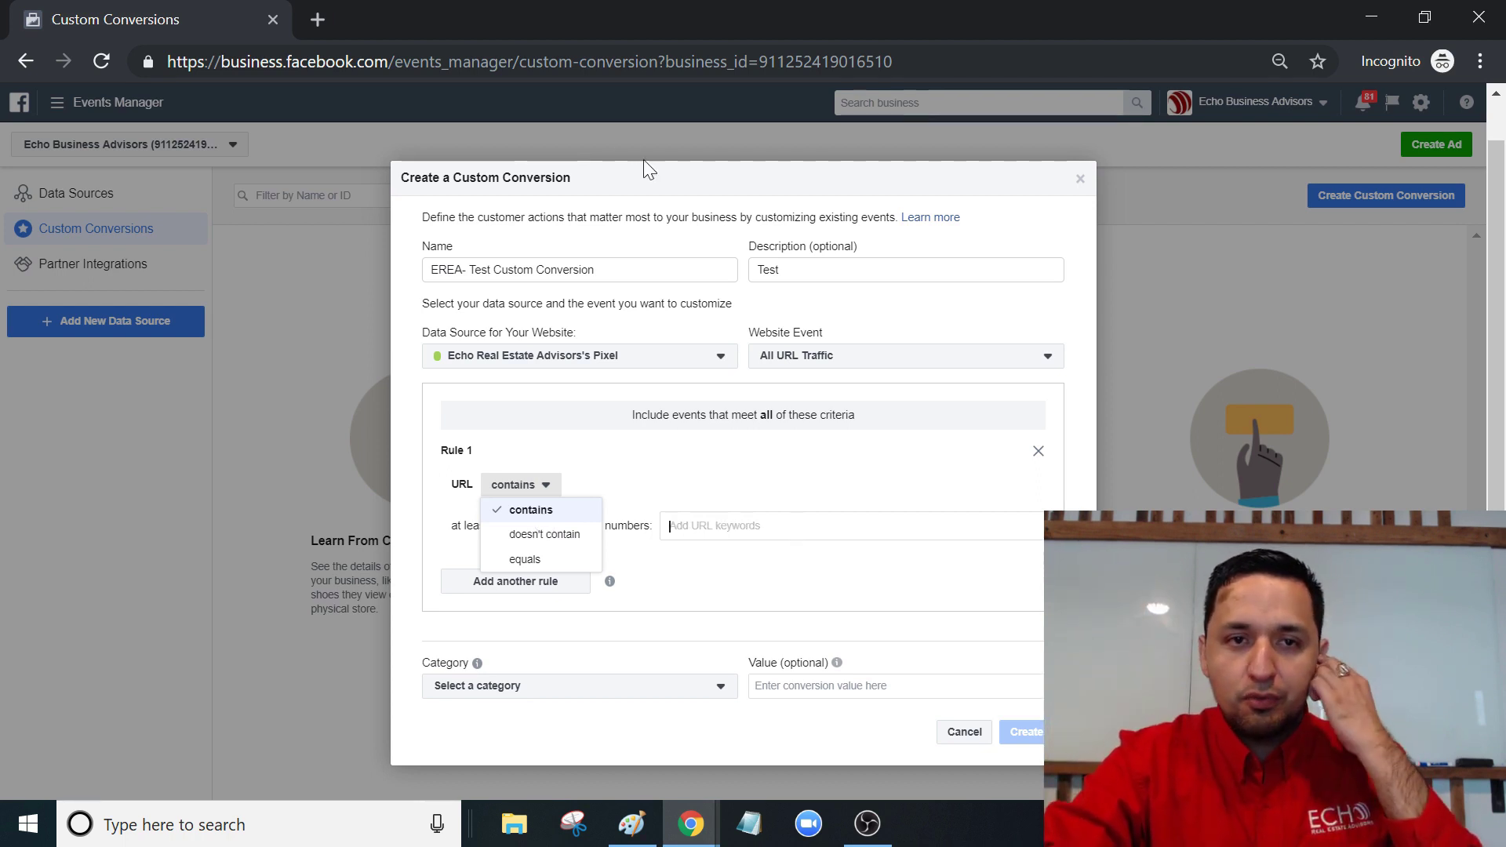
Load Zillow in a new tab and go to its Sell page
click(323, 18)
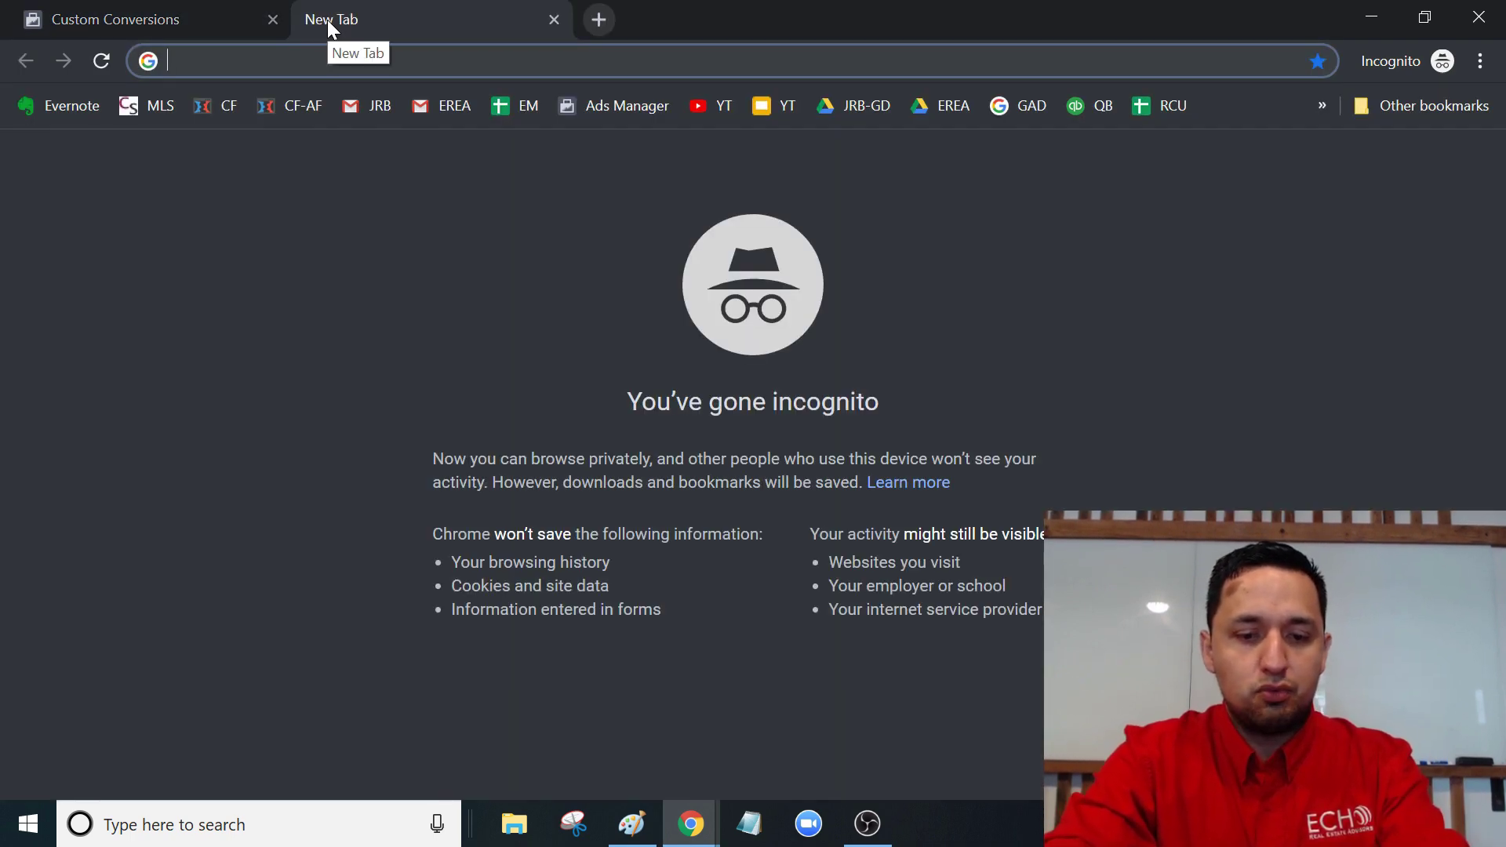
text(zillow.com)
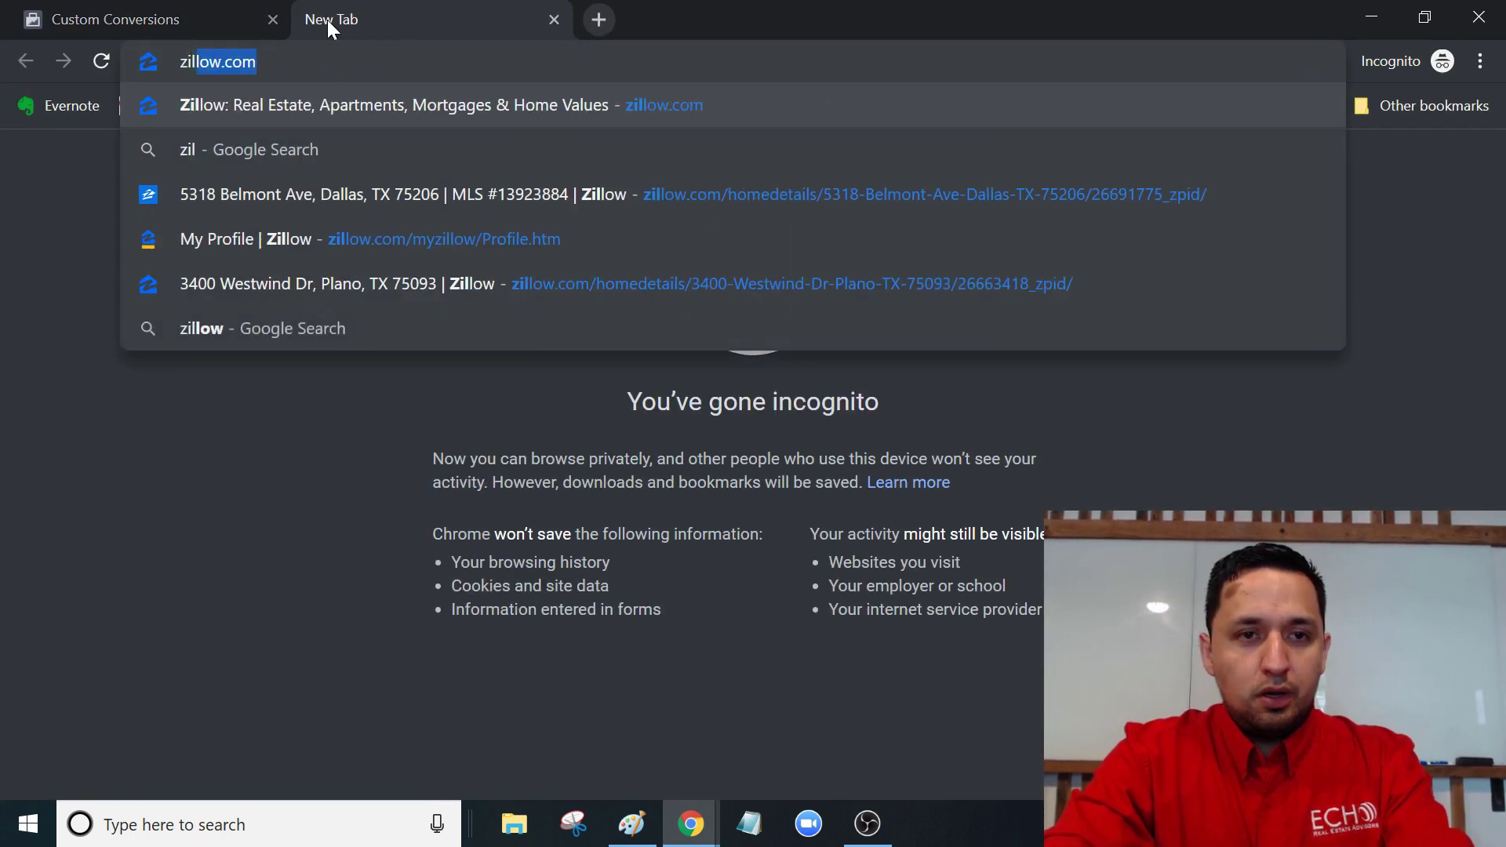
key(Return)
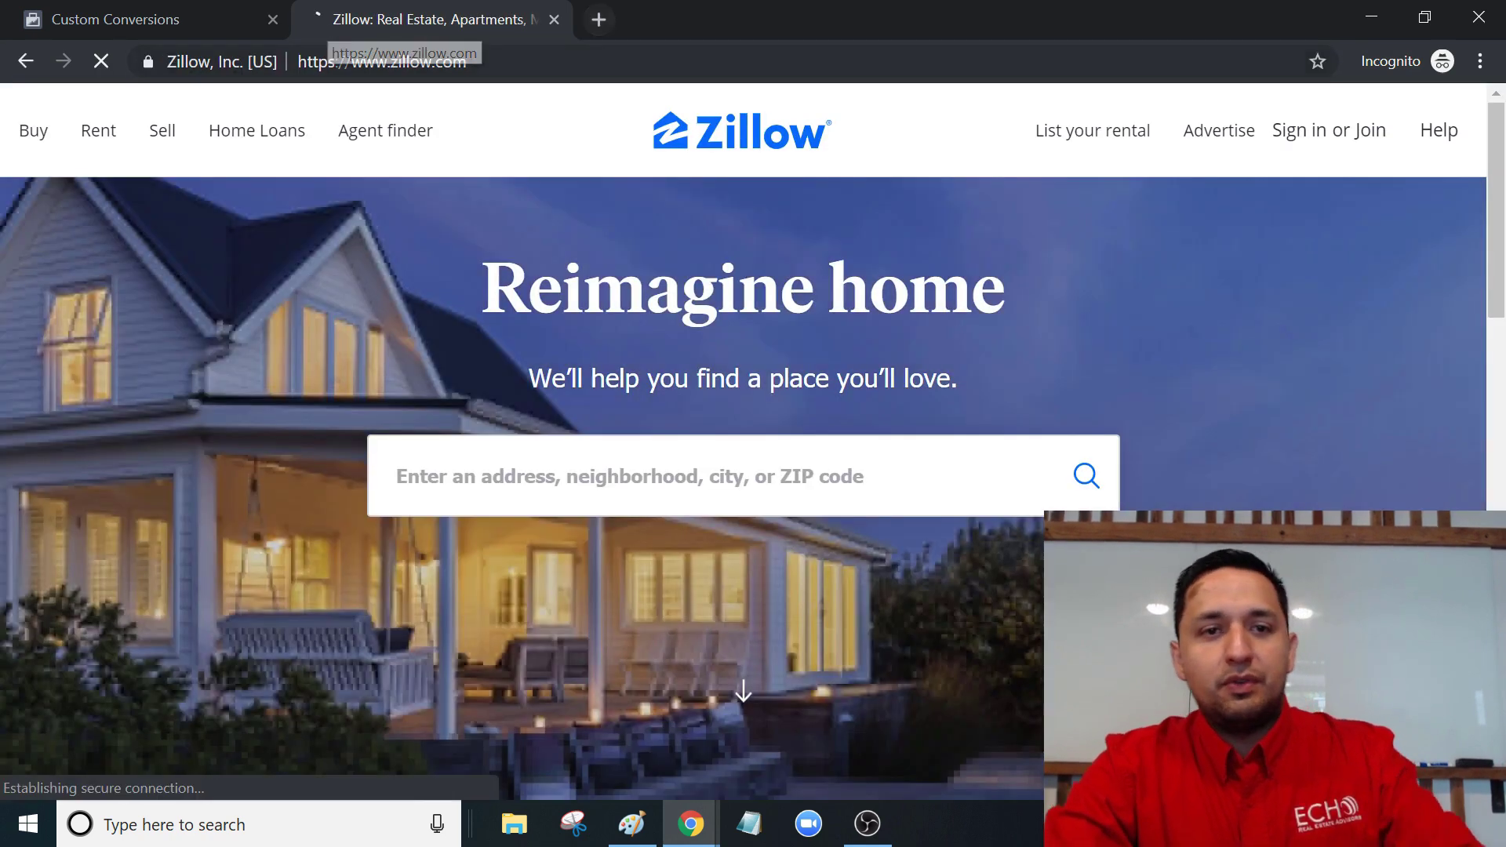
click(403, 63)
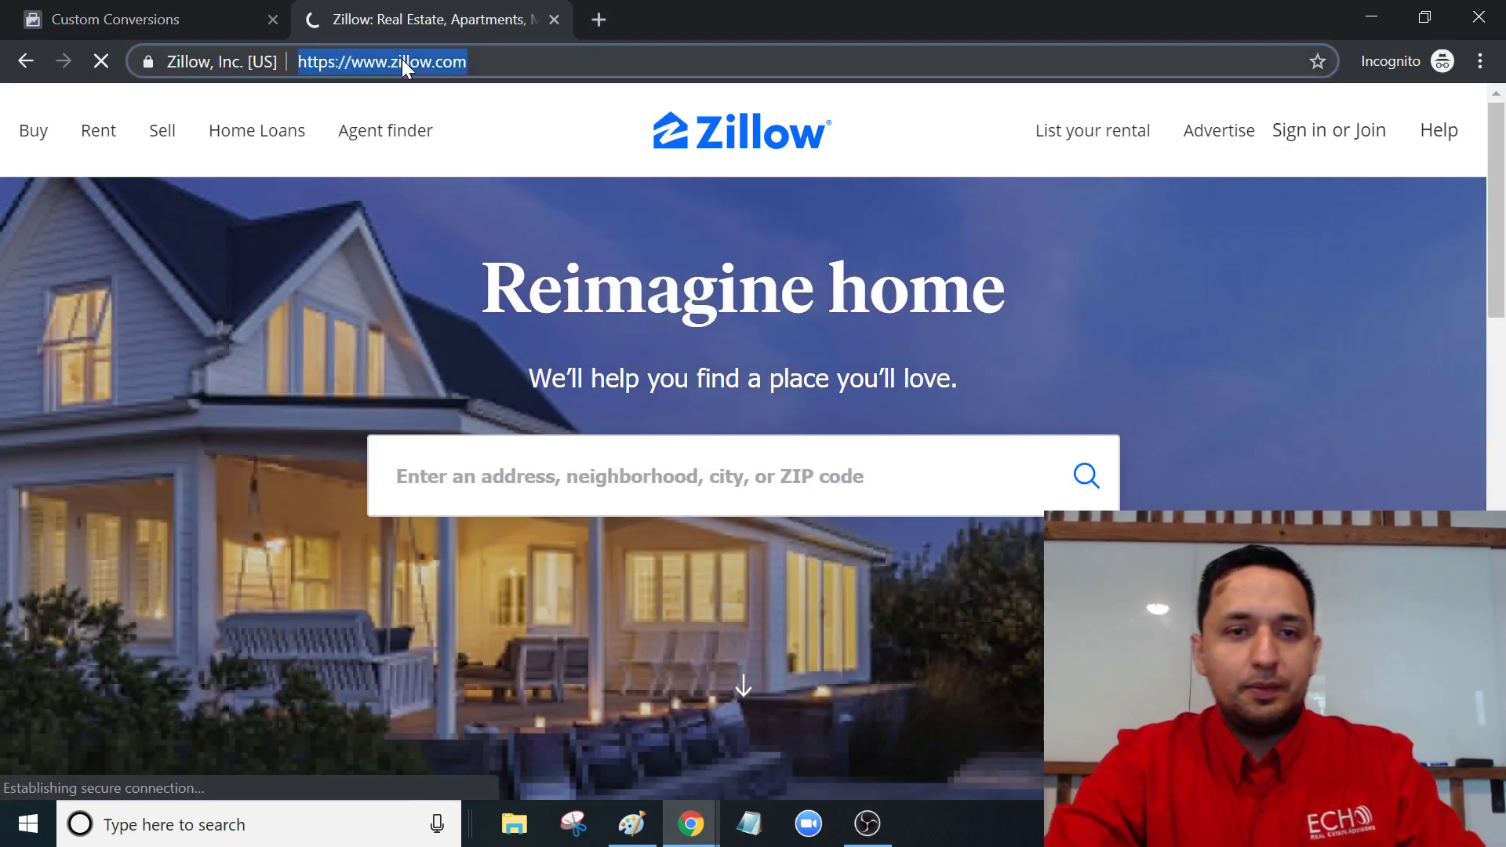
click(184, 135)
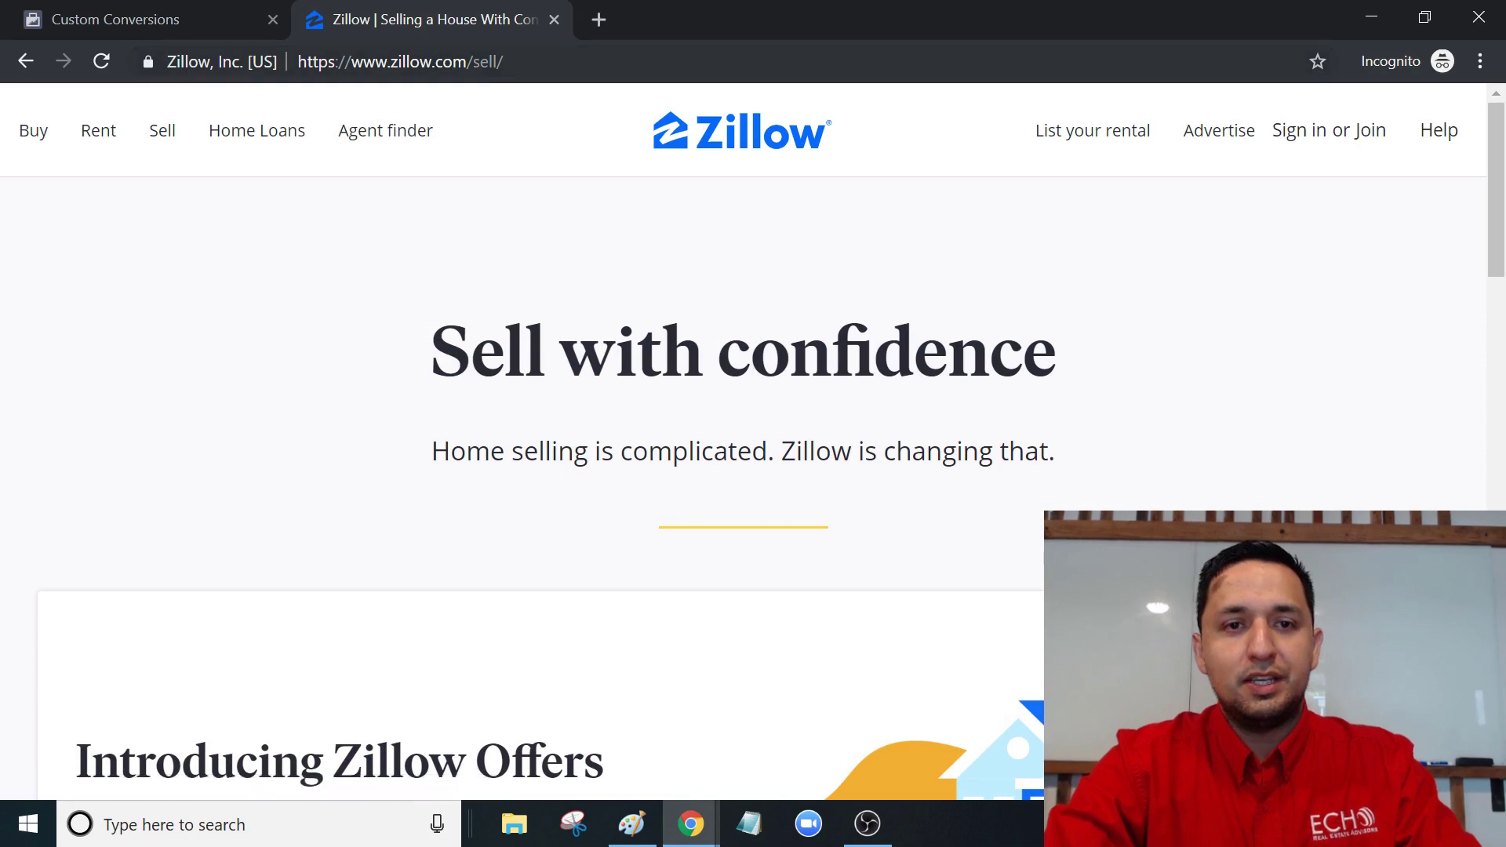
drag(494, 62, 473, 61)
click(496, 61)
click(505, 61)
text(21312321234124312)
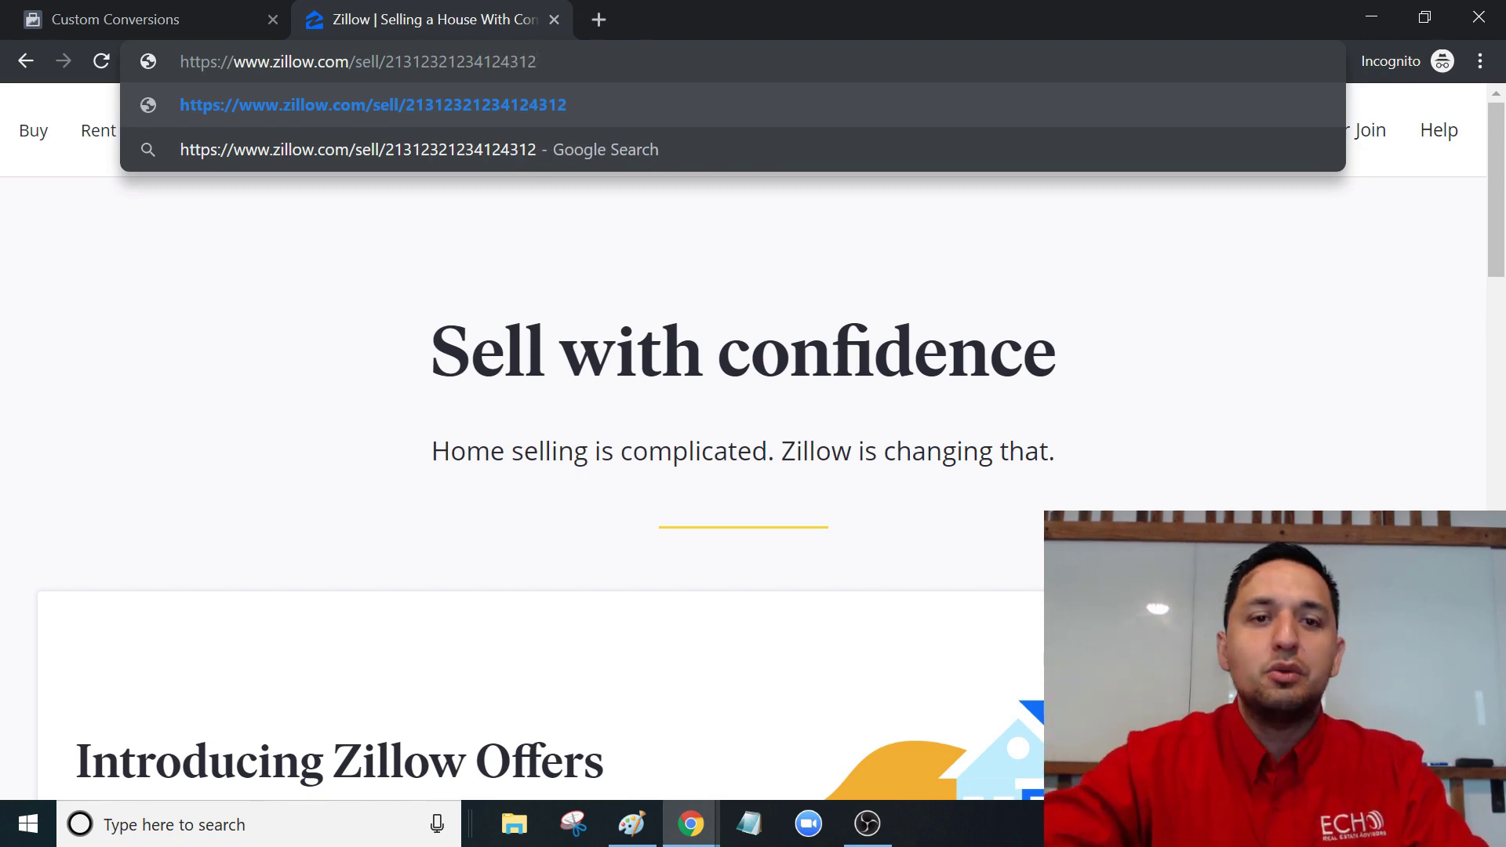
key(BackSpace)
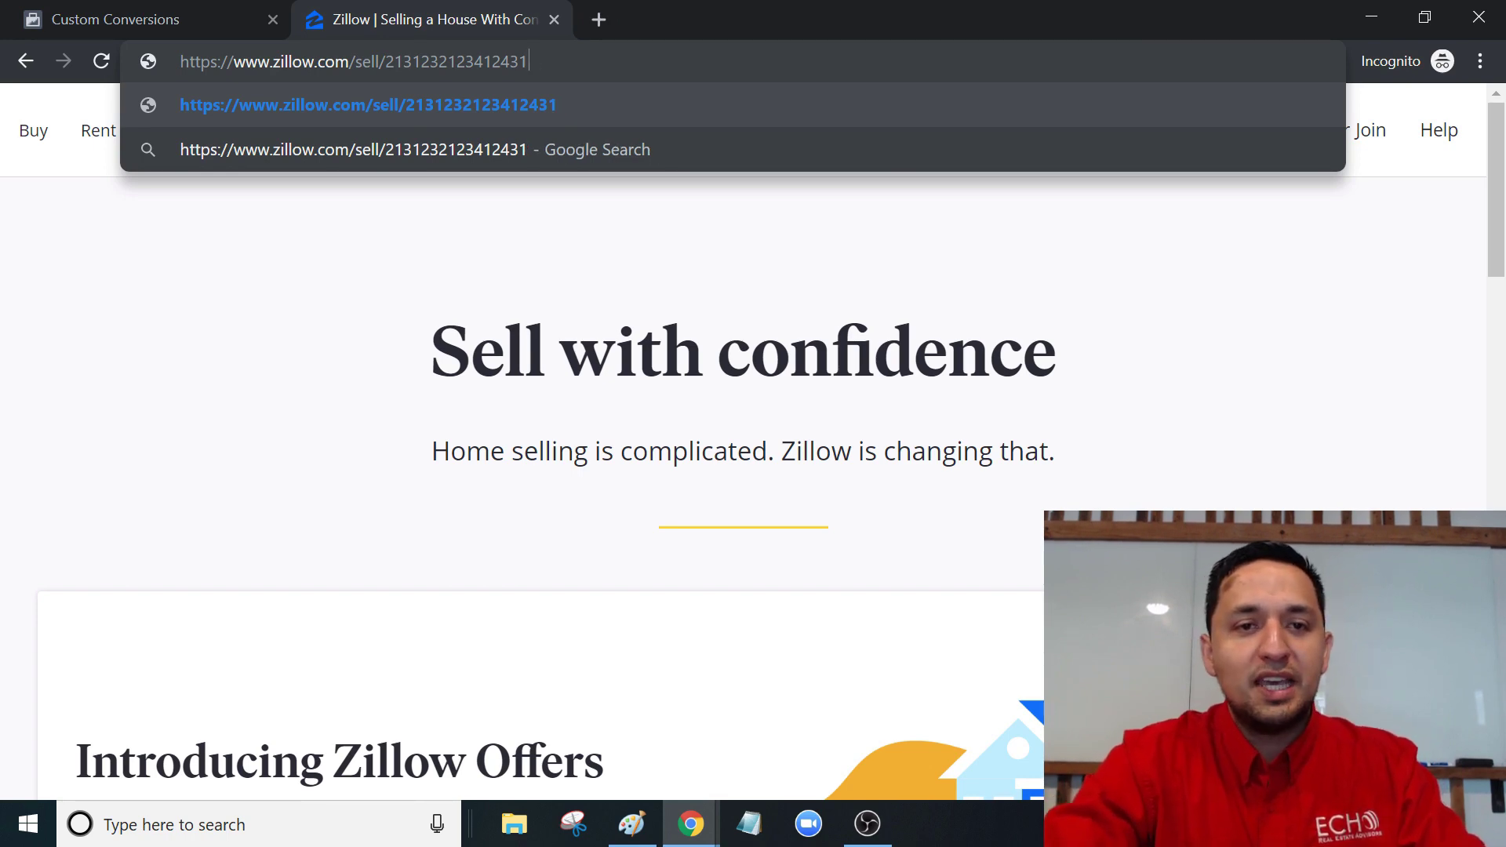
key(ctrl+shift+Left)
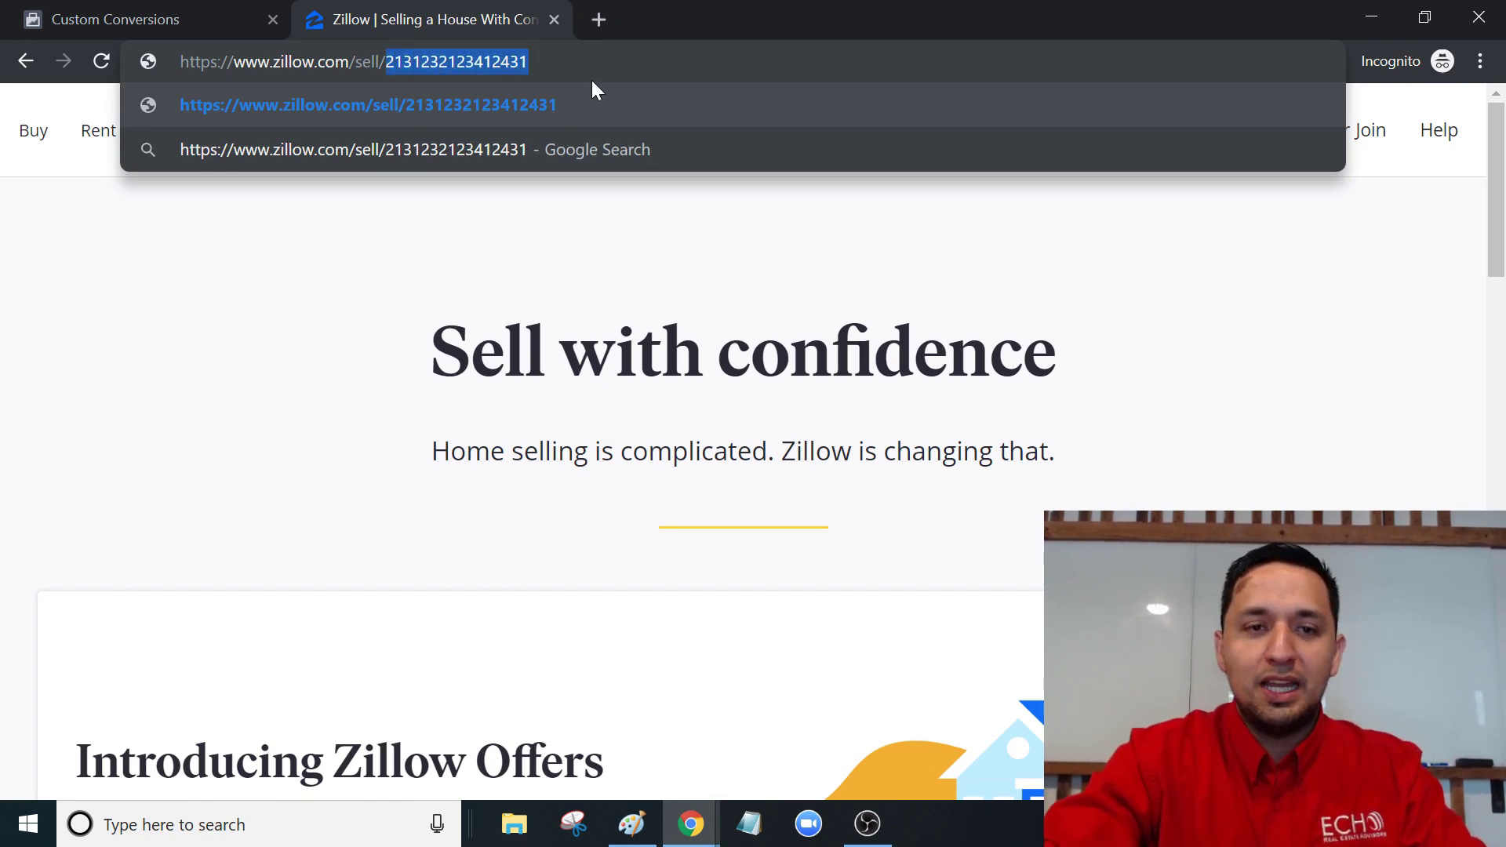
key(BackSpace)
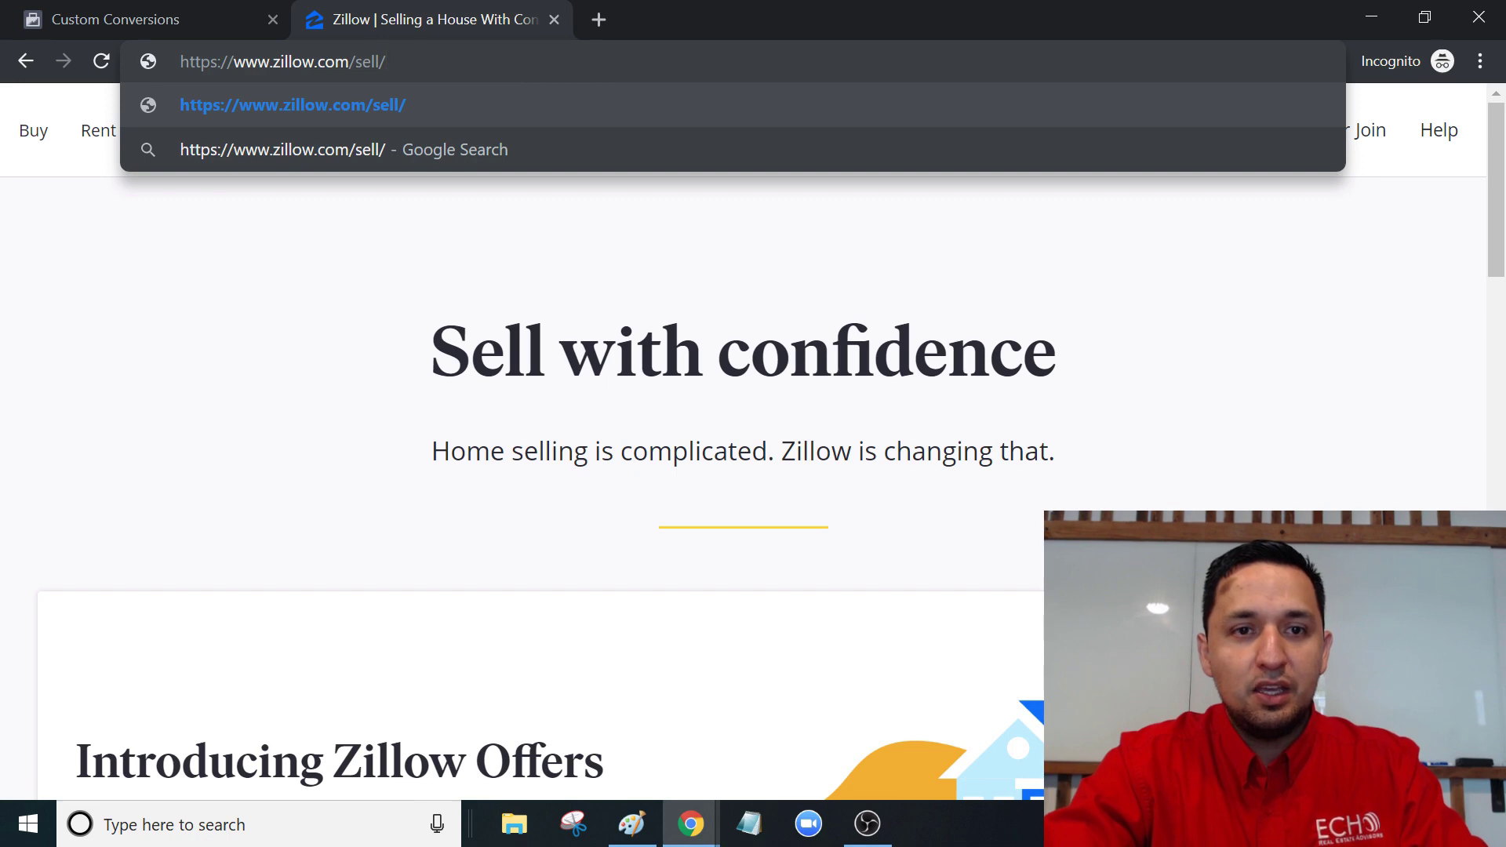
drag(379, 61, 172, 60)
key(ctrl+c)
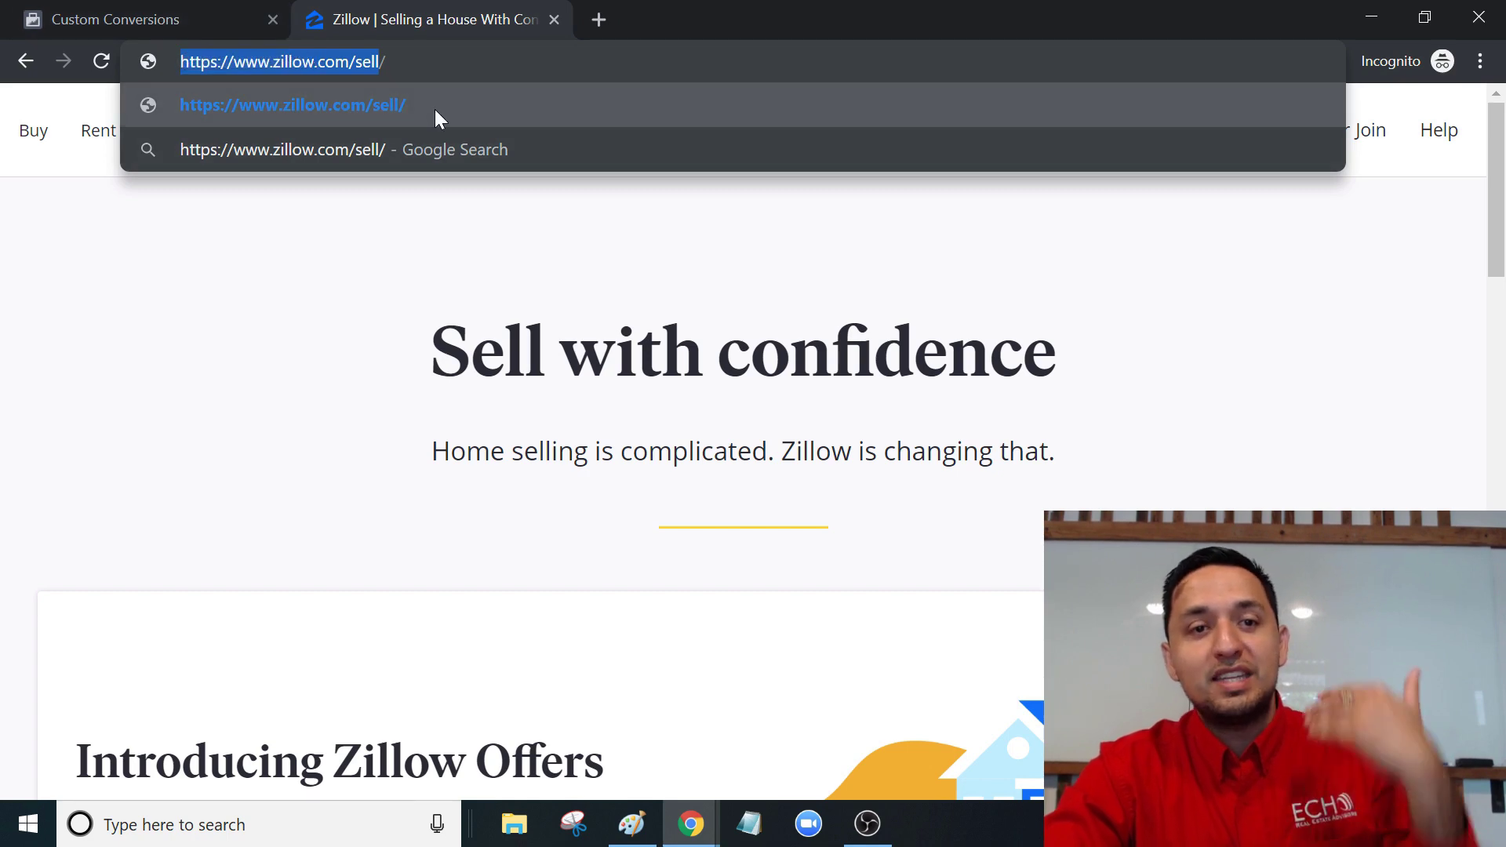
click(164, 12)
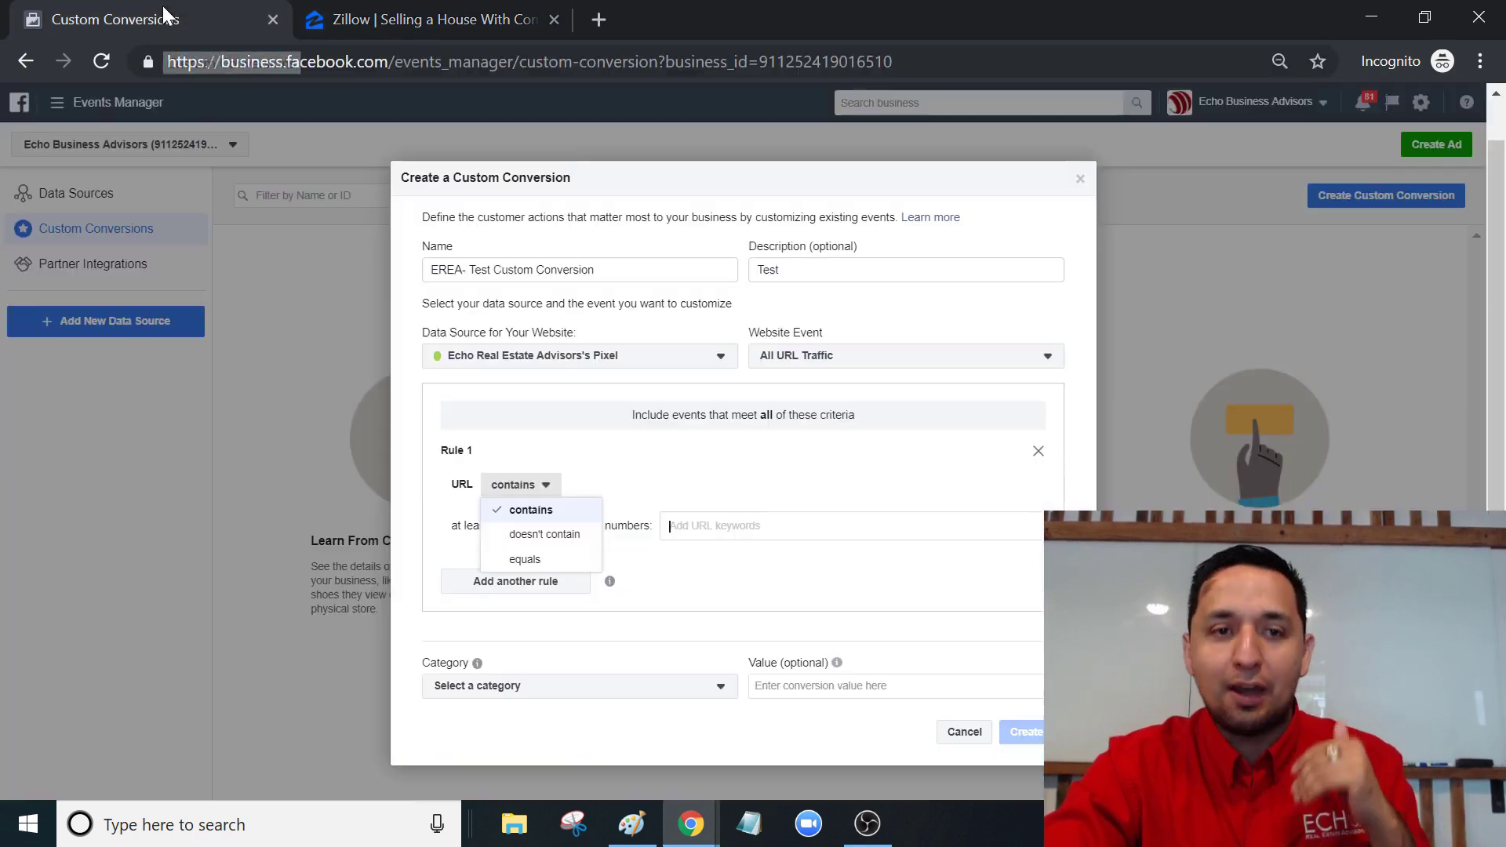
click(535, 560)
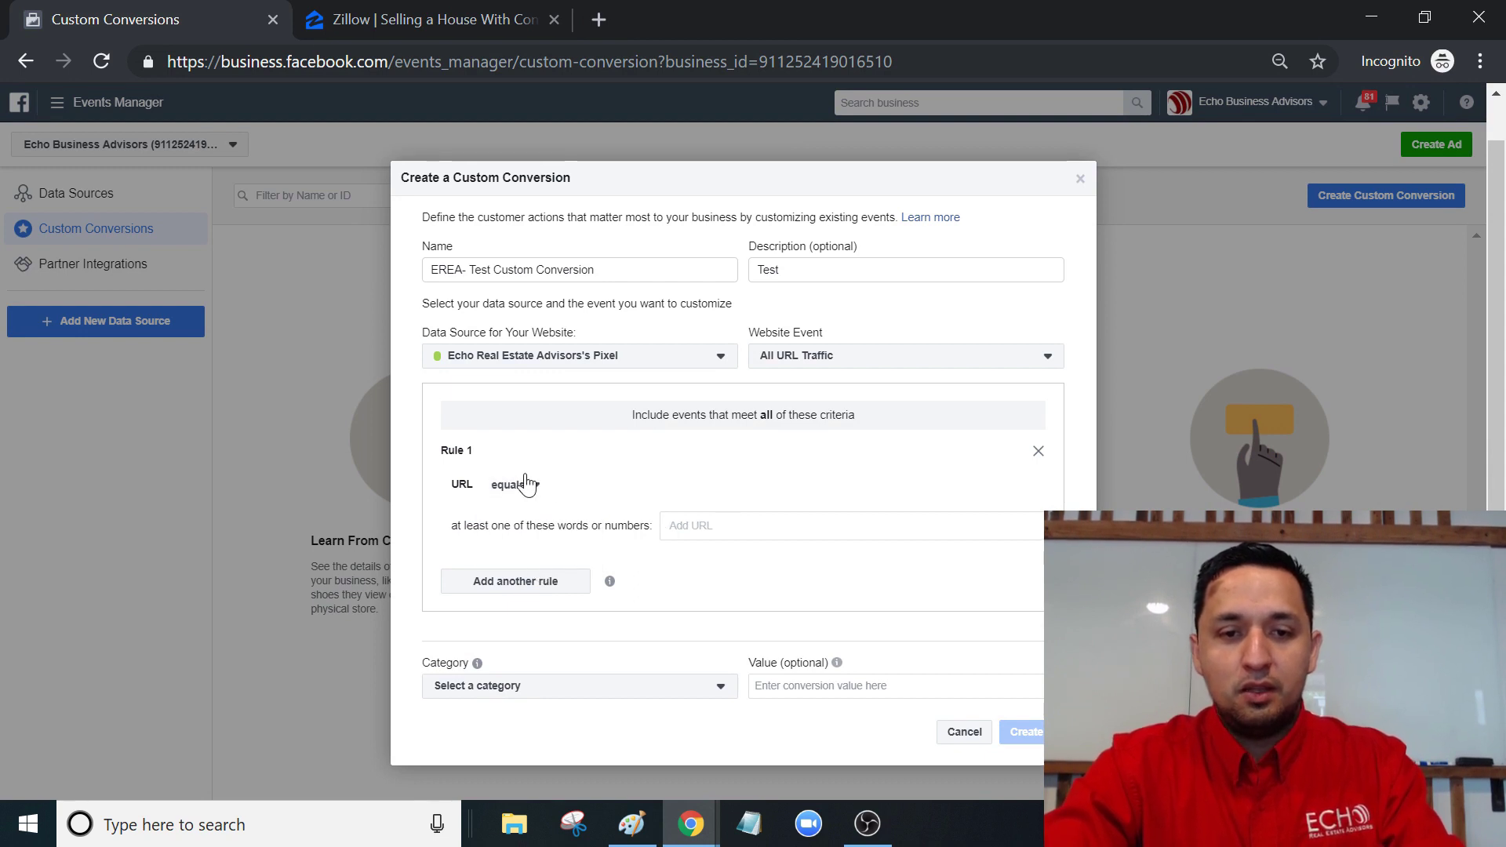
click(527, 484)
click(530, 511)
click(710, 527)
key(ctrl+v)
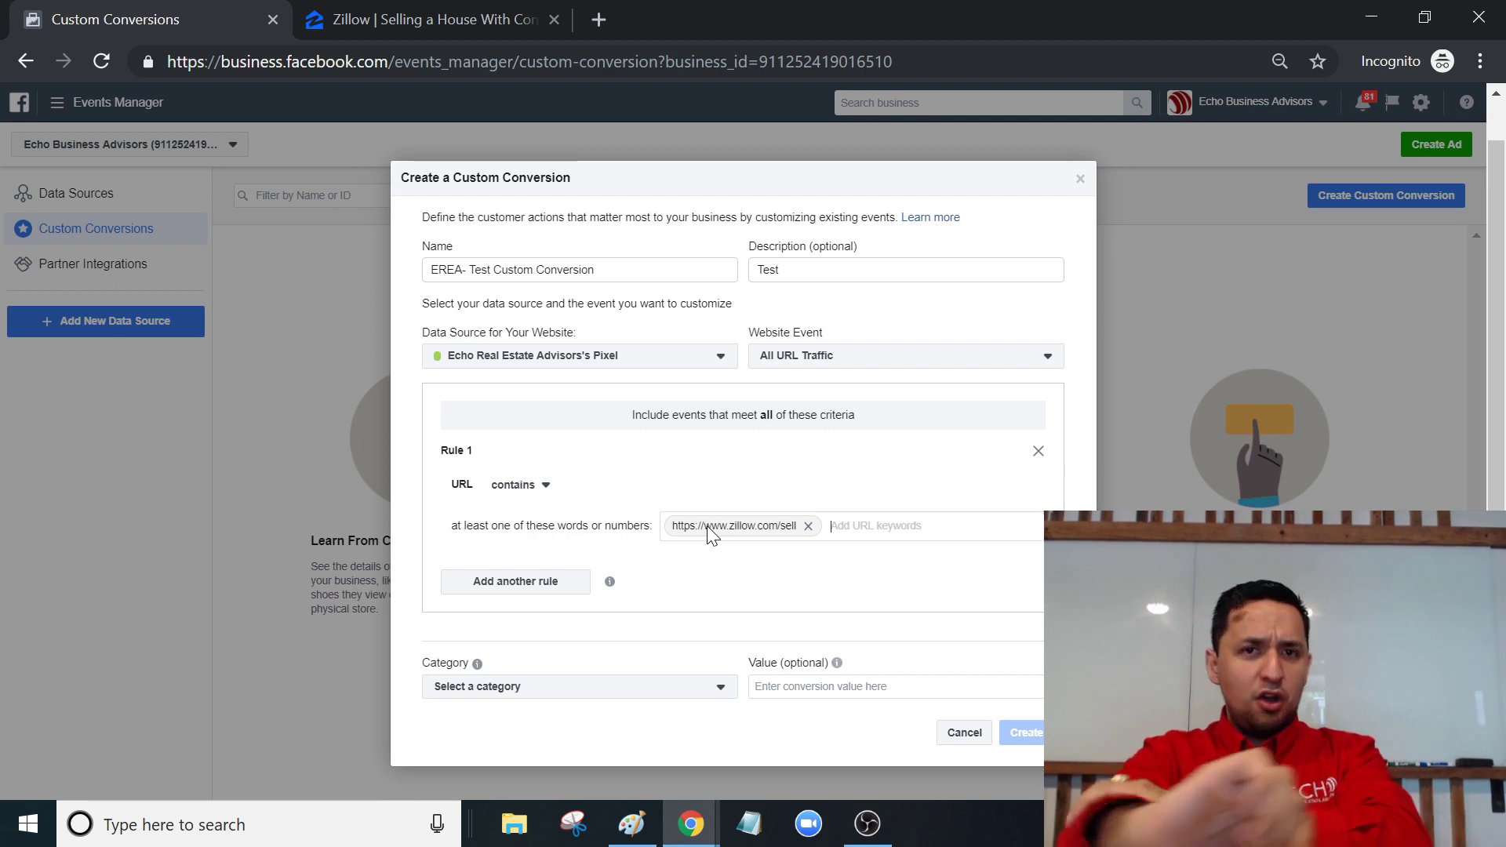
click(545, 486)
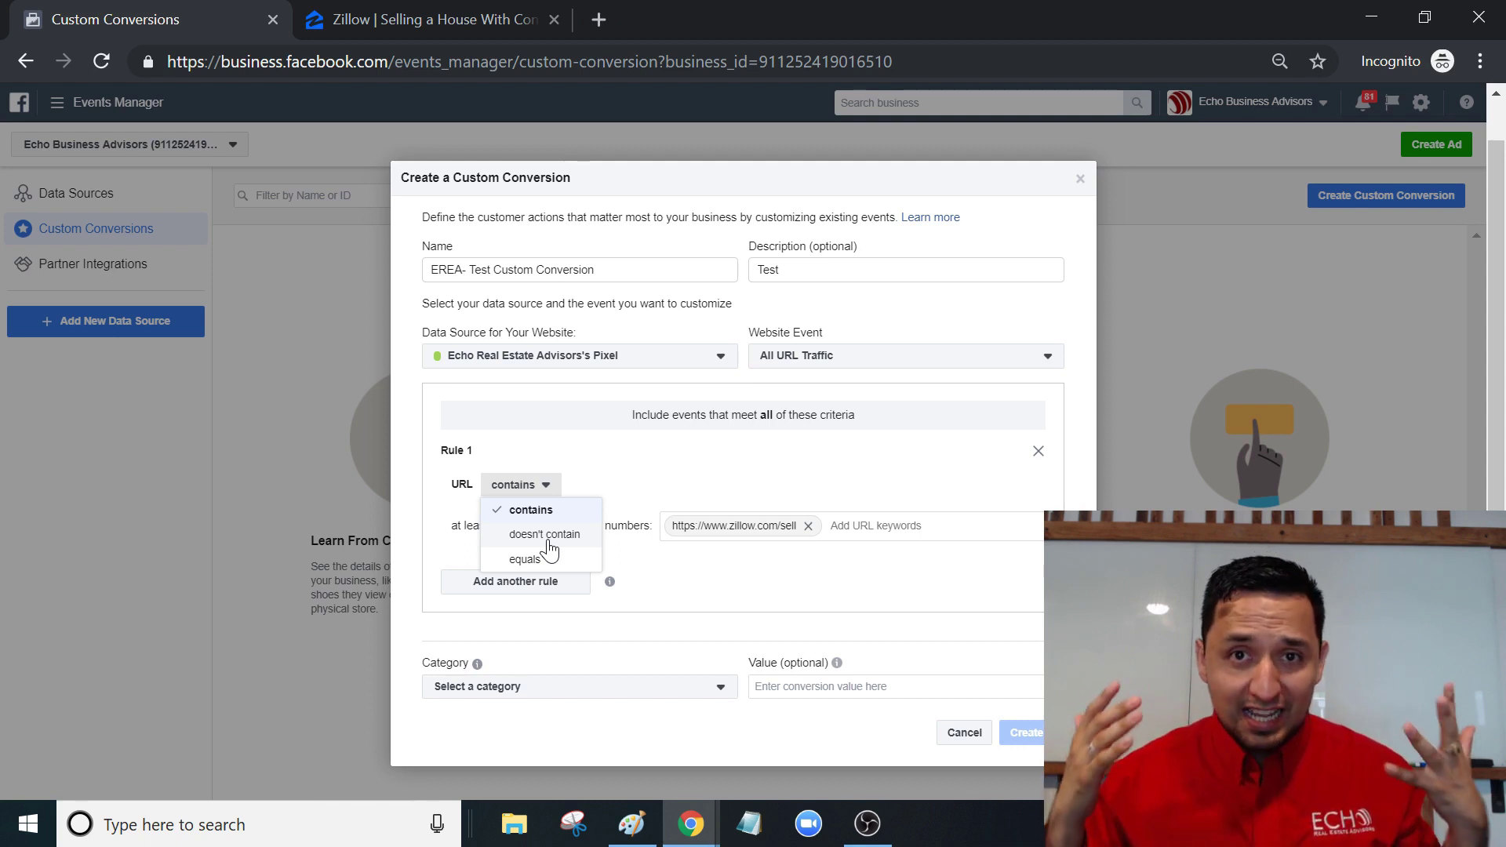
Add Rules 2, 3 and 4 beneath Rule 1, each defaulting to URL contains
click(505, 581)
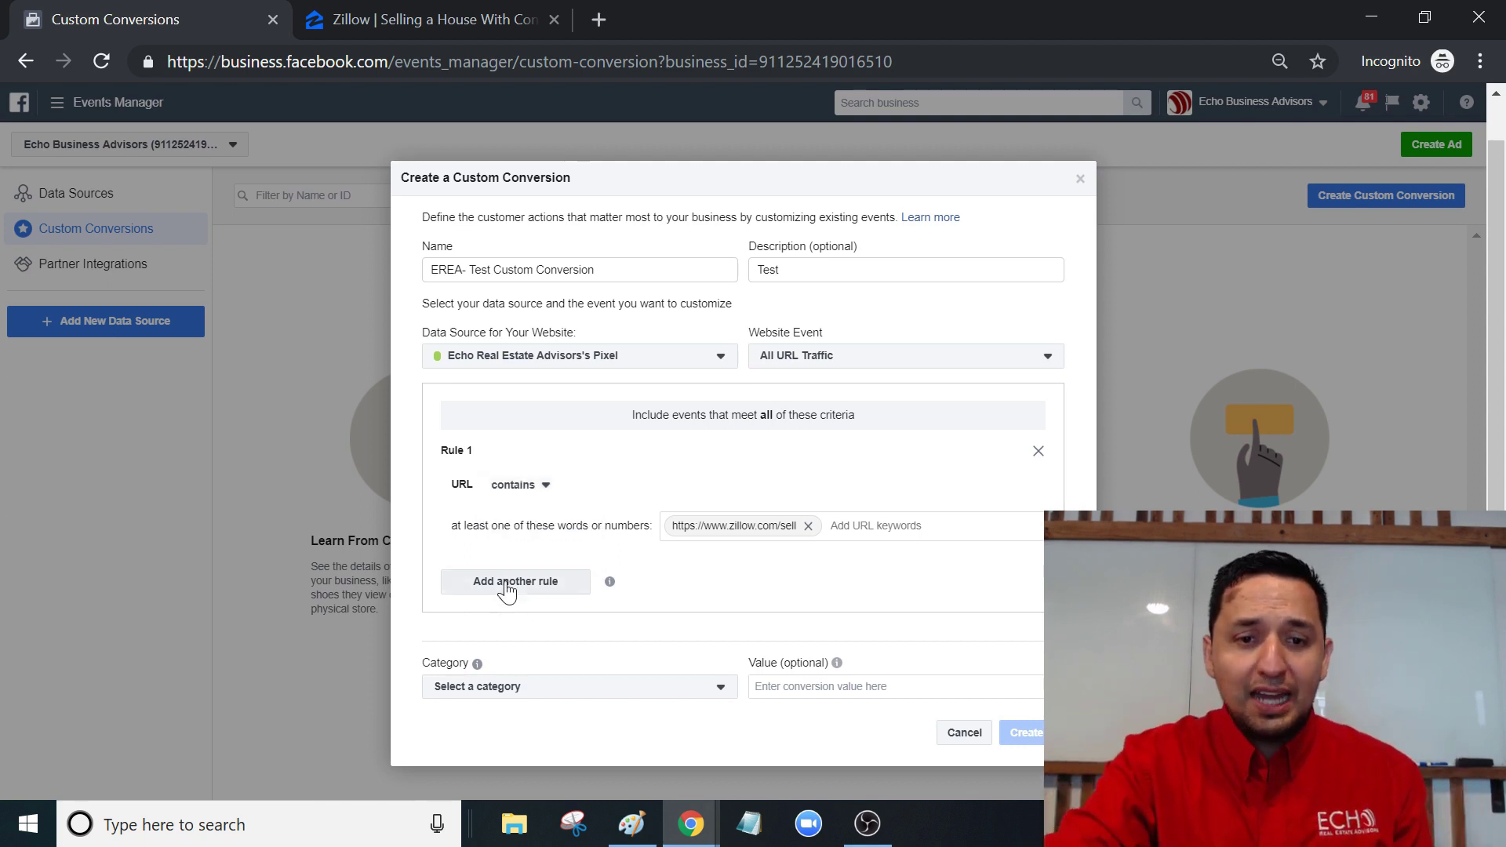
click(508, 581)
click(536, 598)
click(471, 701)
scroll(651, 717, down, 3)
click(502, 584)
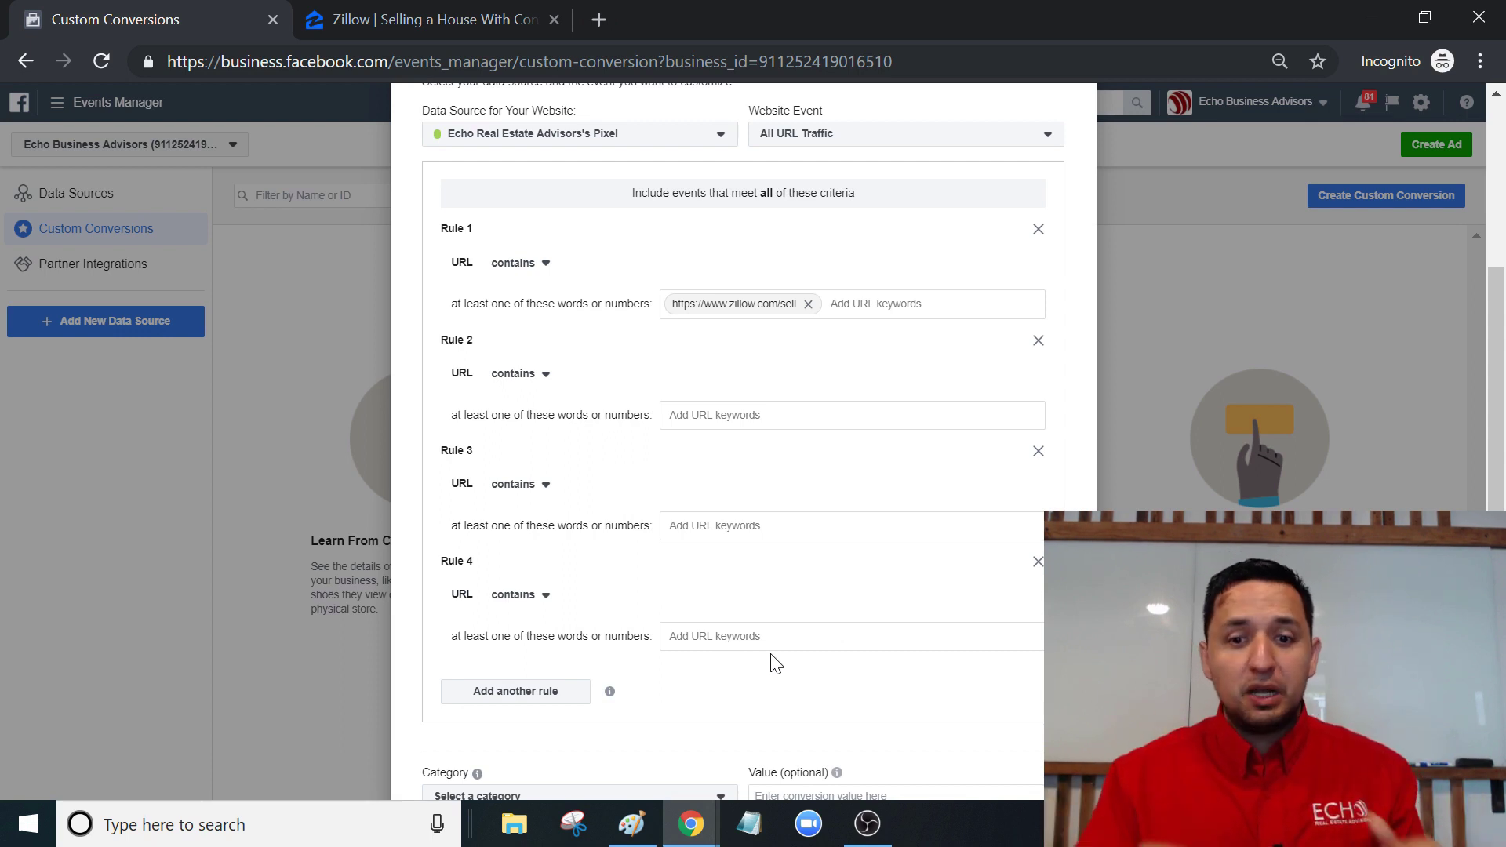
Delete two of the empty extra rules, leaving only Rule 2 below Rule 1
scroll(776, 663, down, 2)
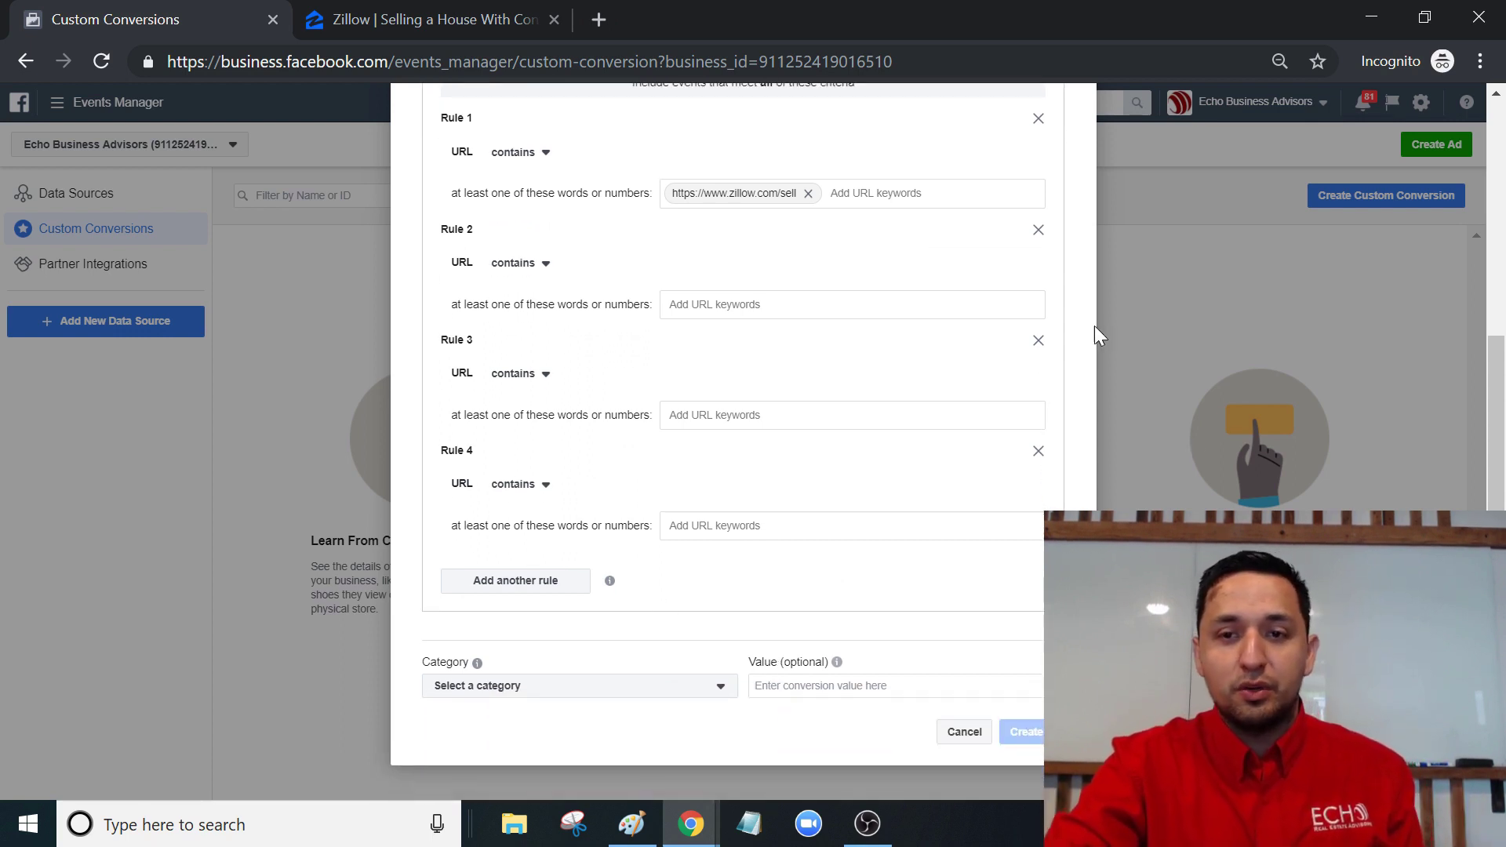
click(1036, 234)
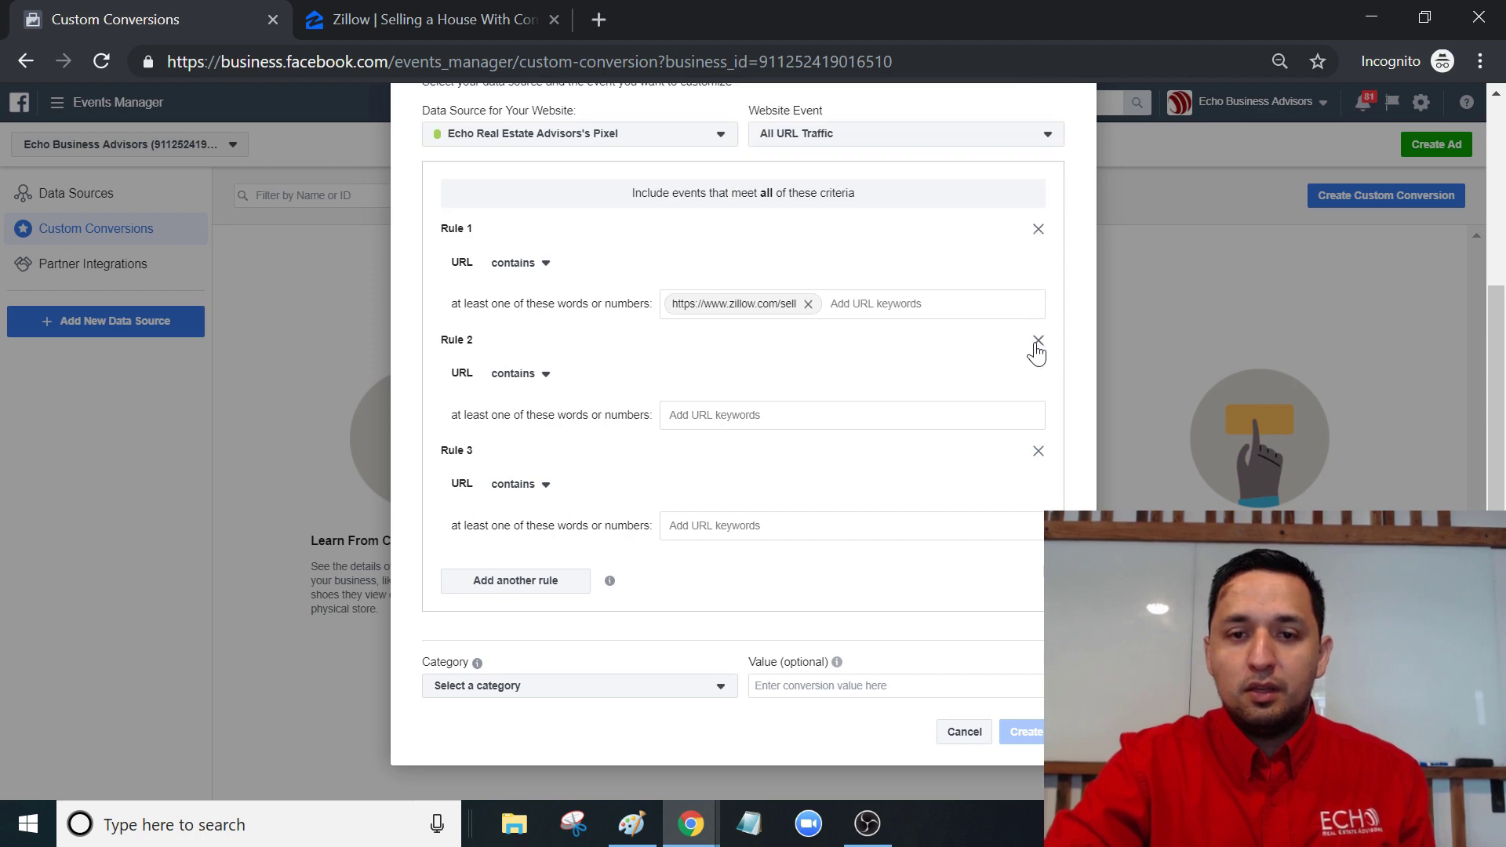
click(1038, 455)
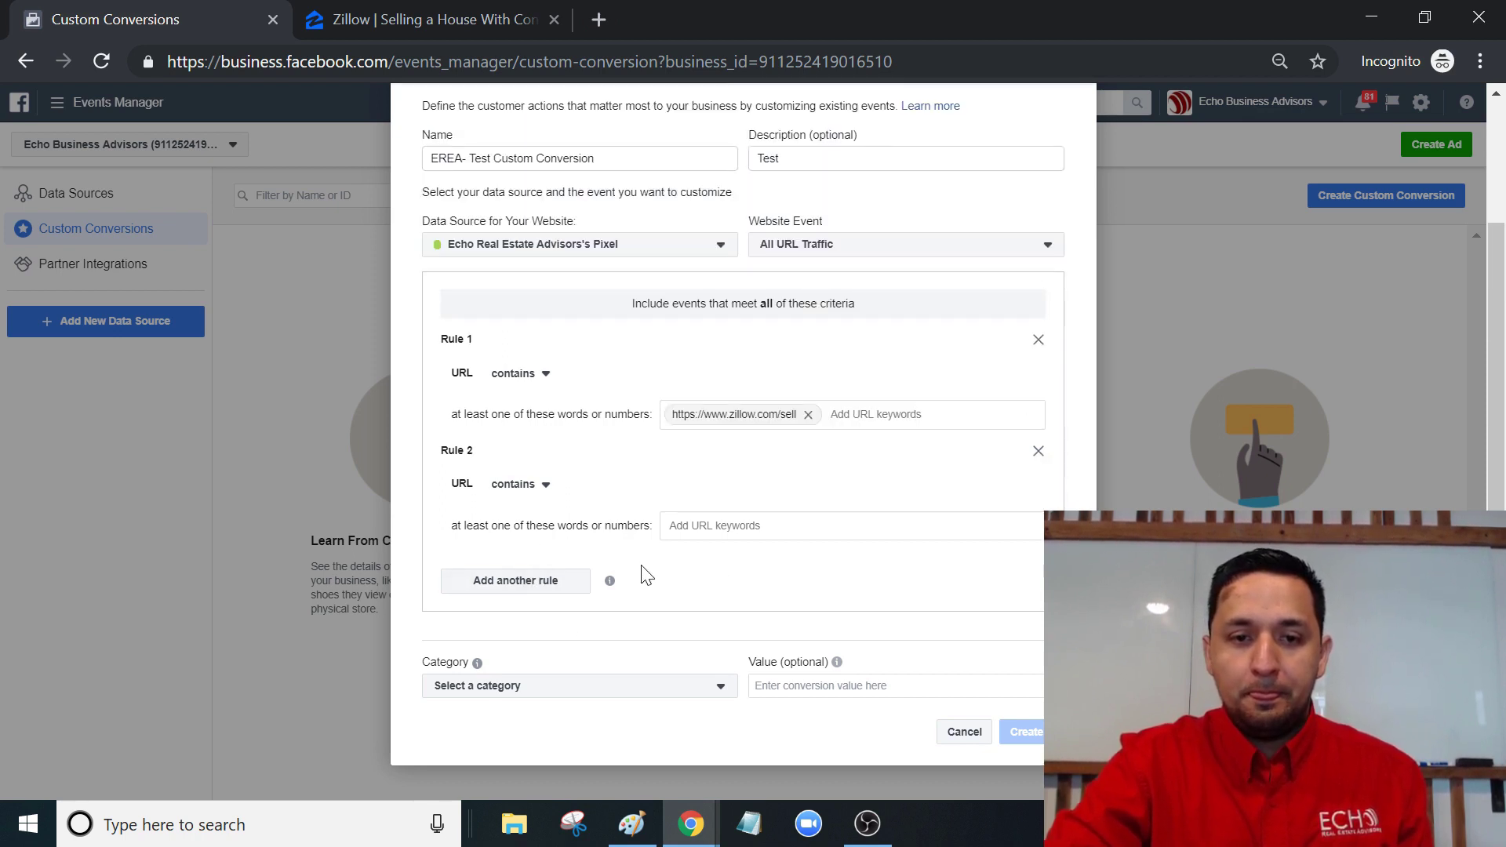
Set the conversion's category to Lead and its value to $0.00 USD
click(568, 694)
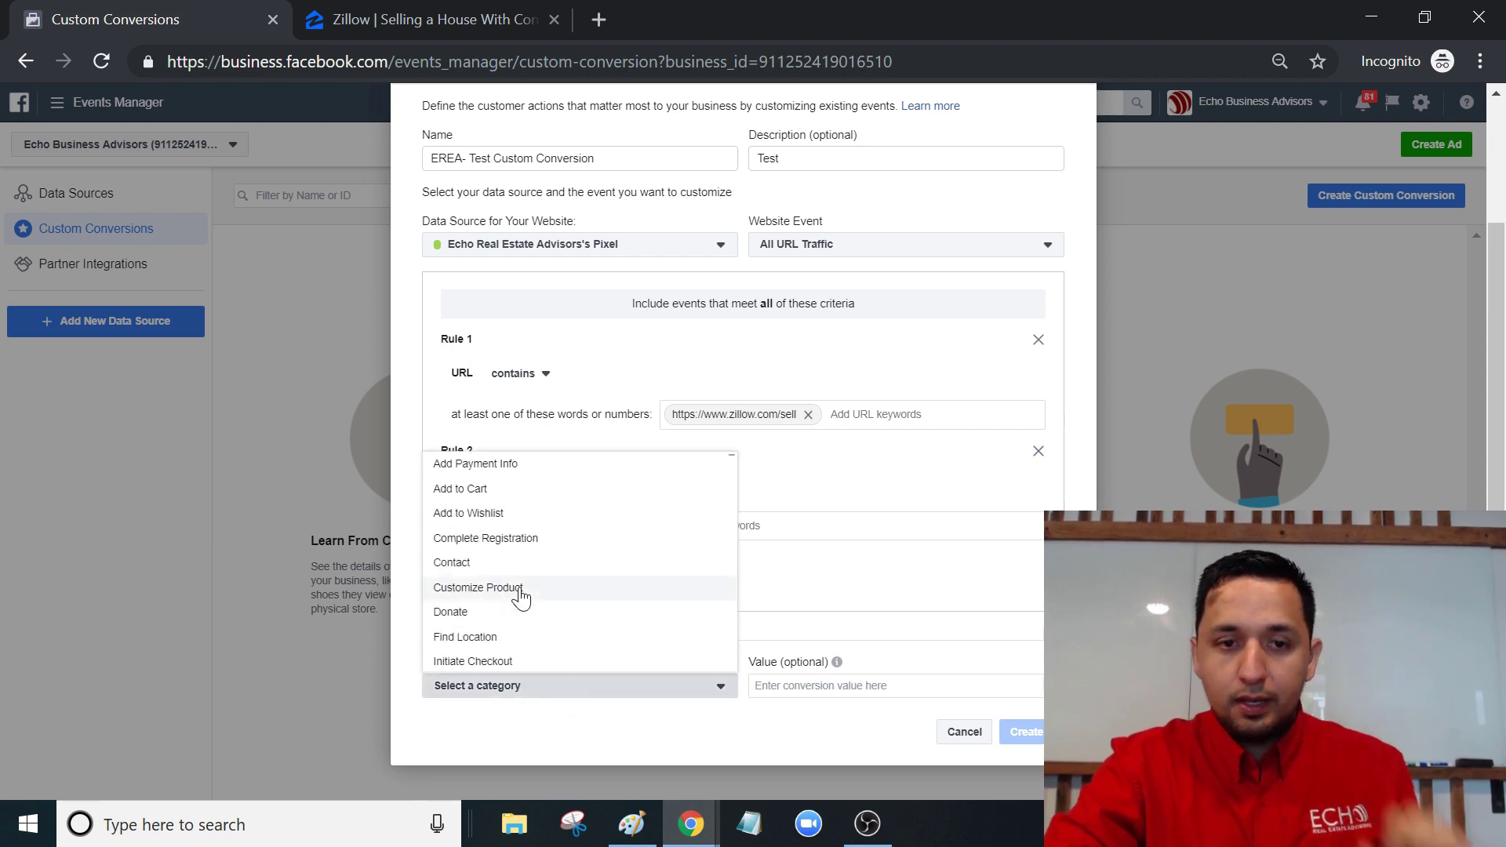
scroll(541, 608, down, 3)
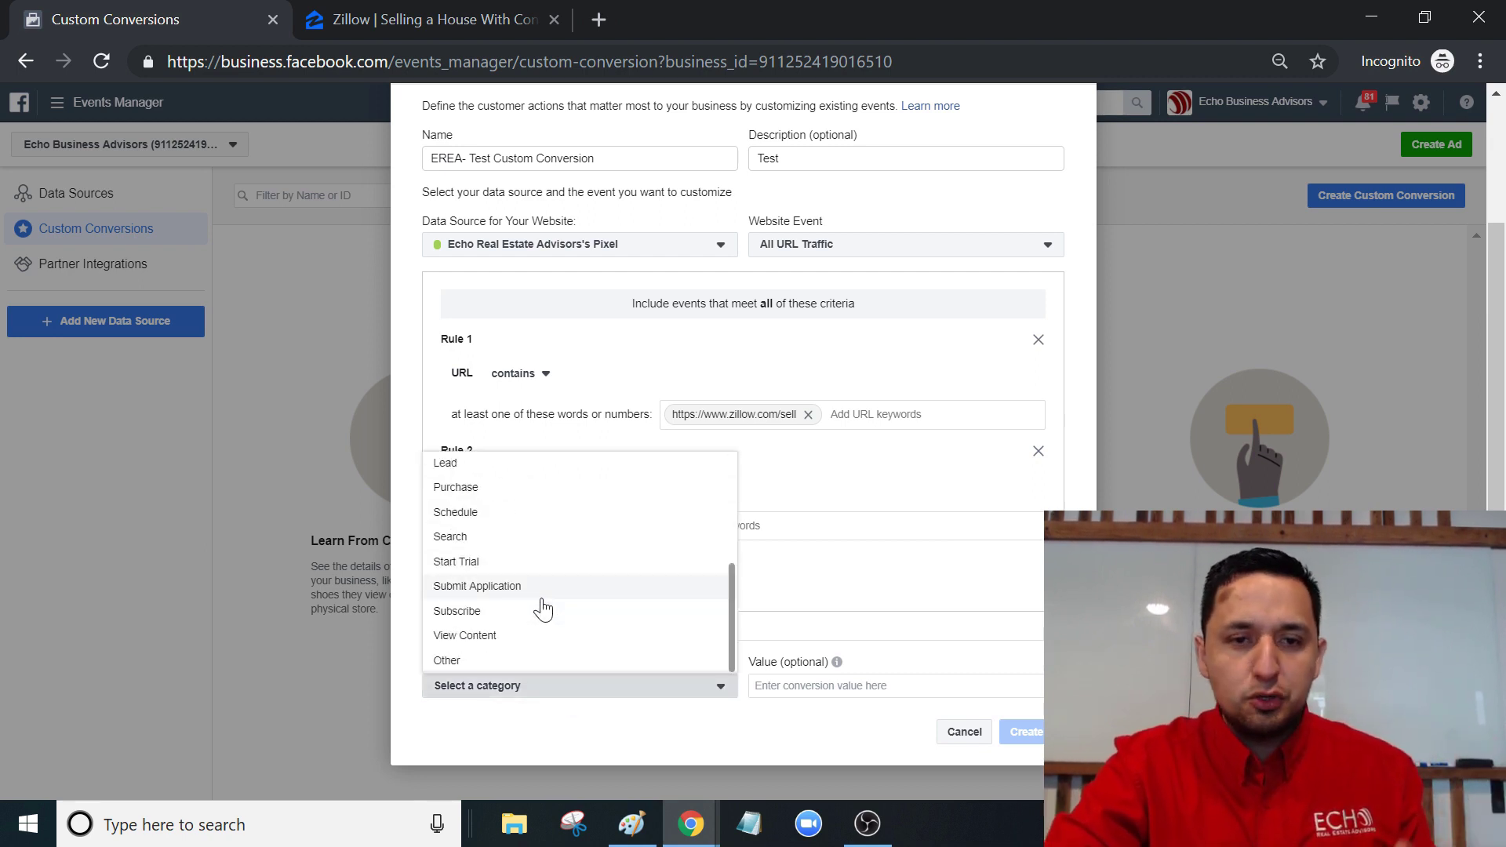
click(468, 467)
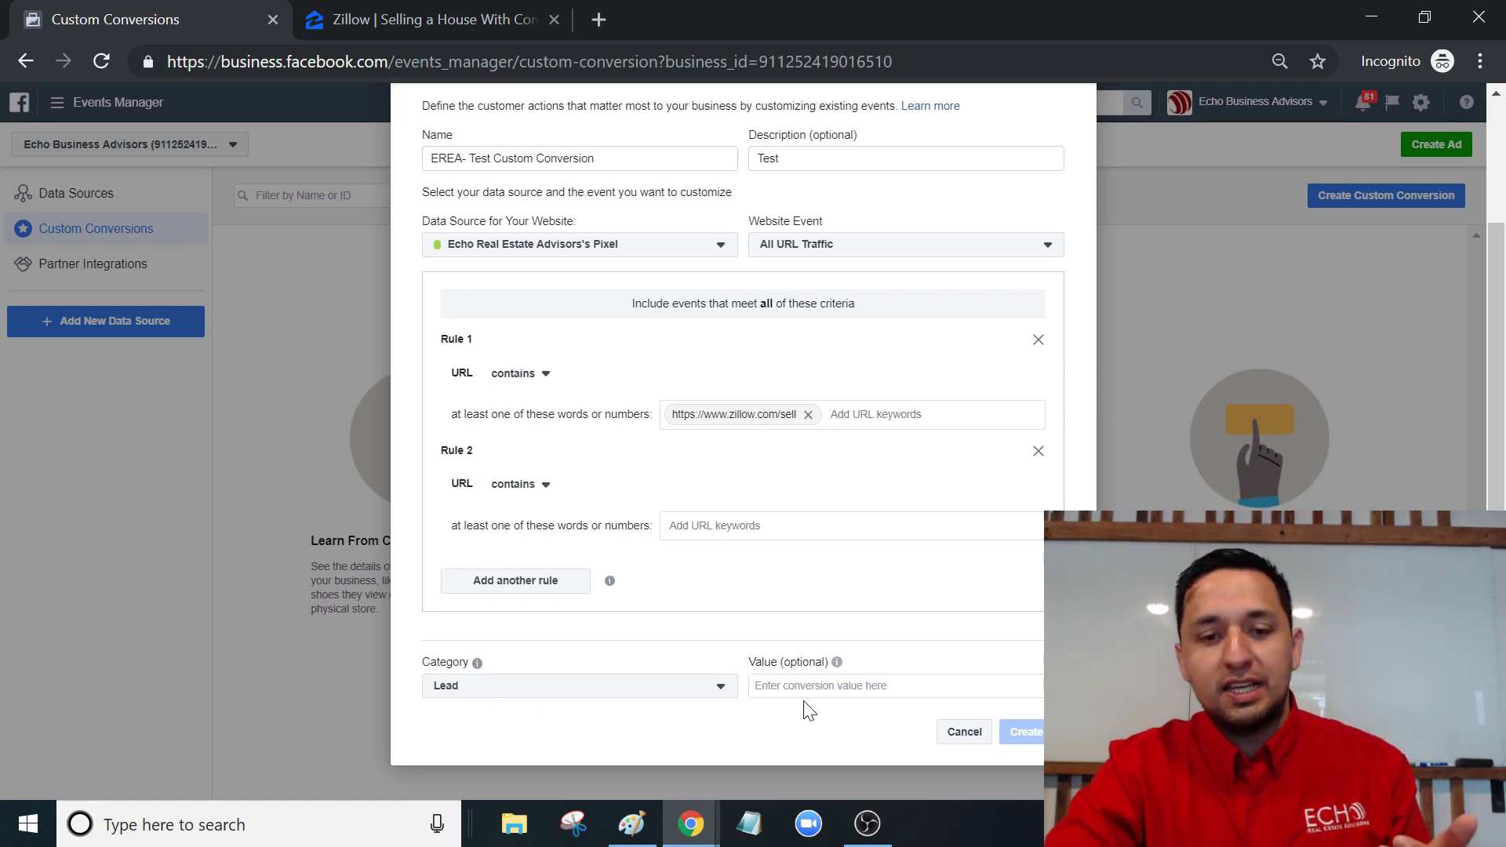
click(784, 686)
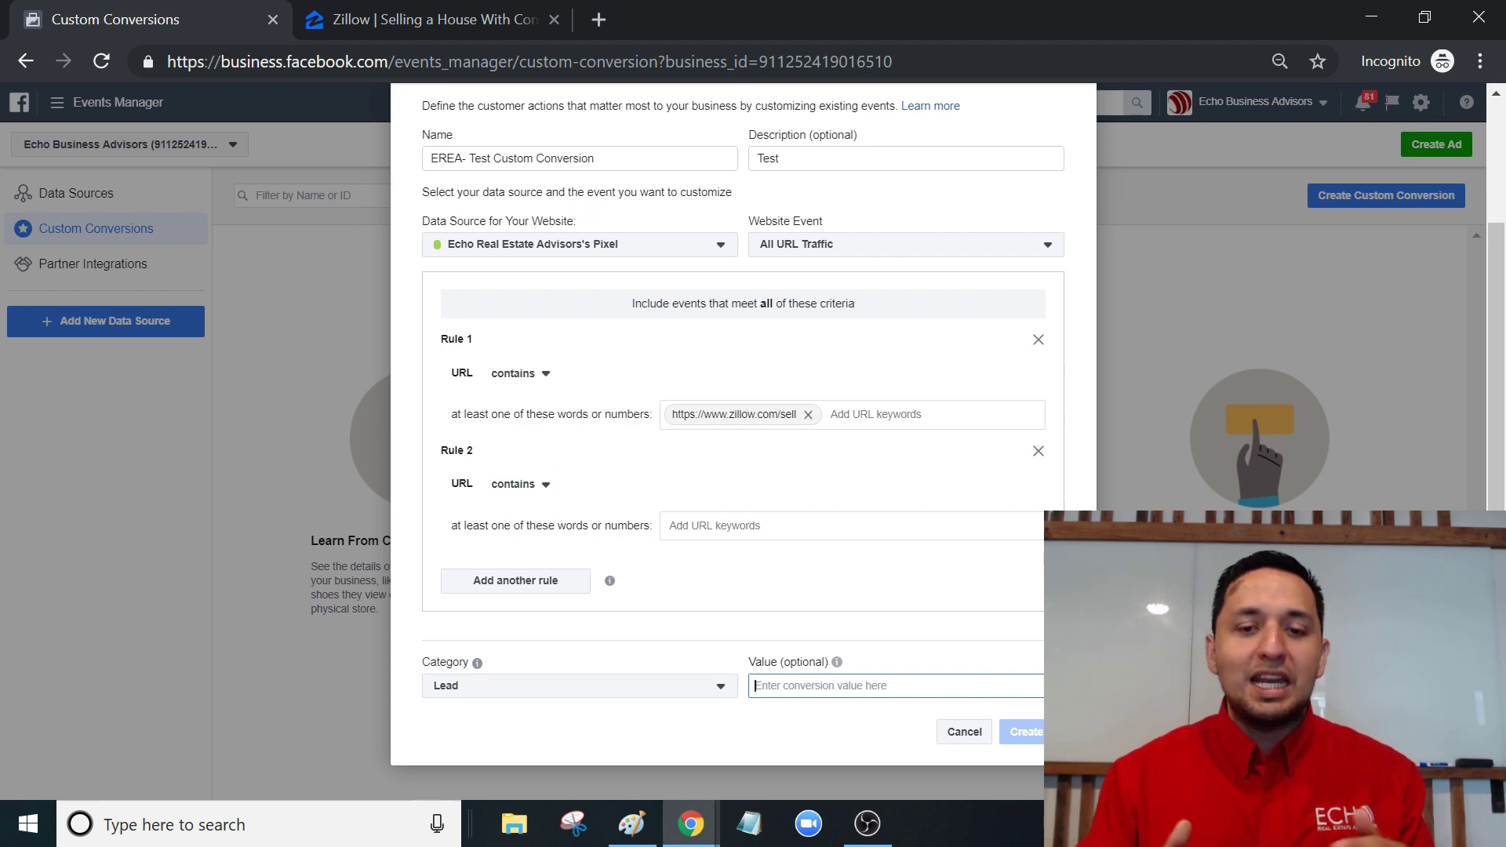
text(0)
click(965, 665)
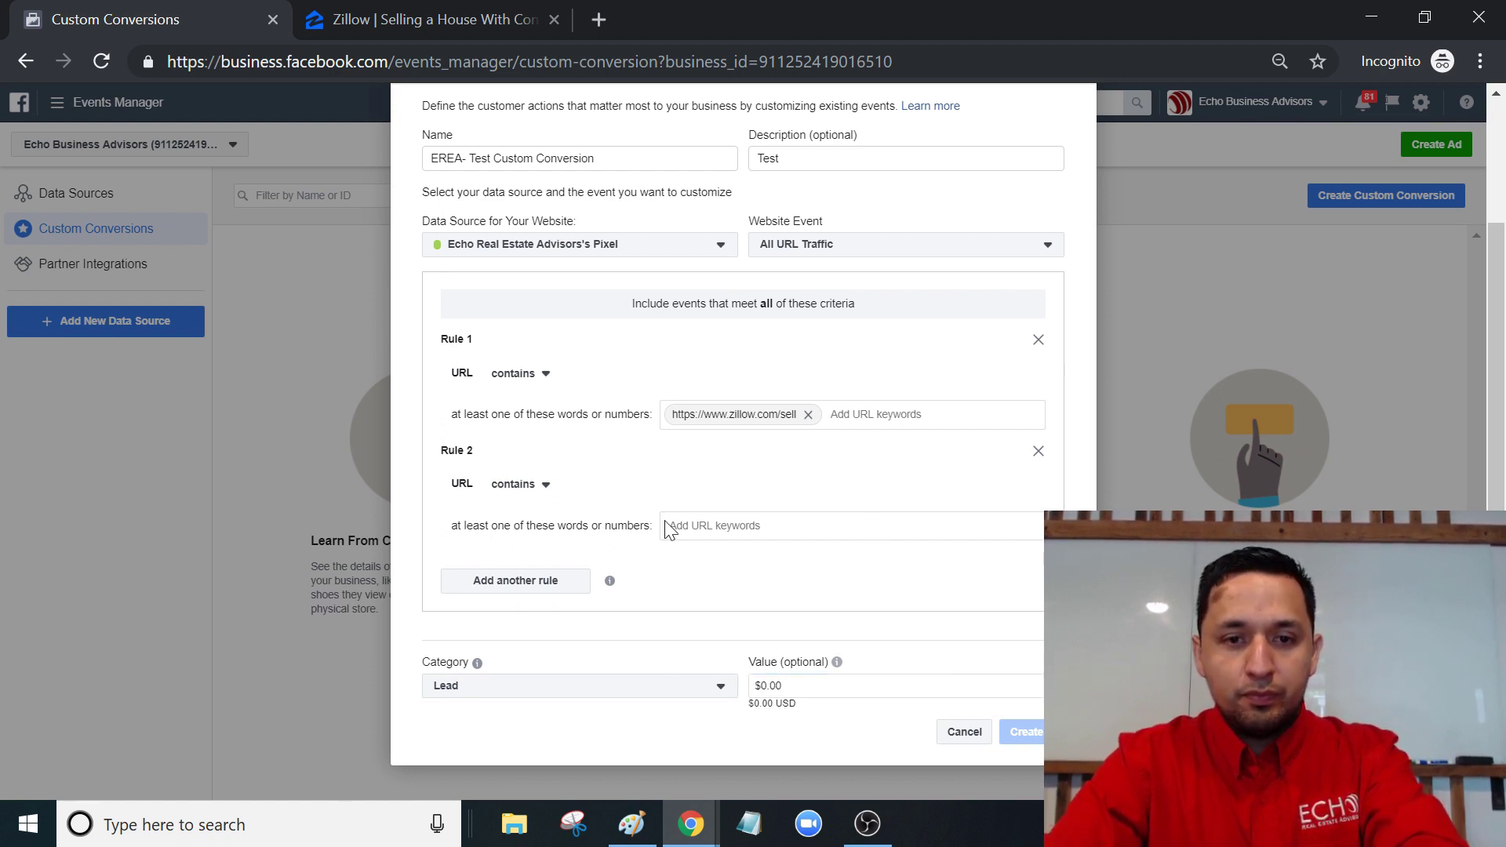
Delete the empty Rule 2 and create the 'EREA- Test Custom Conversion'
click(1038, 451)
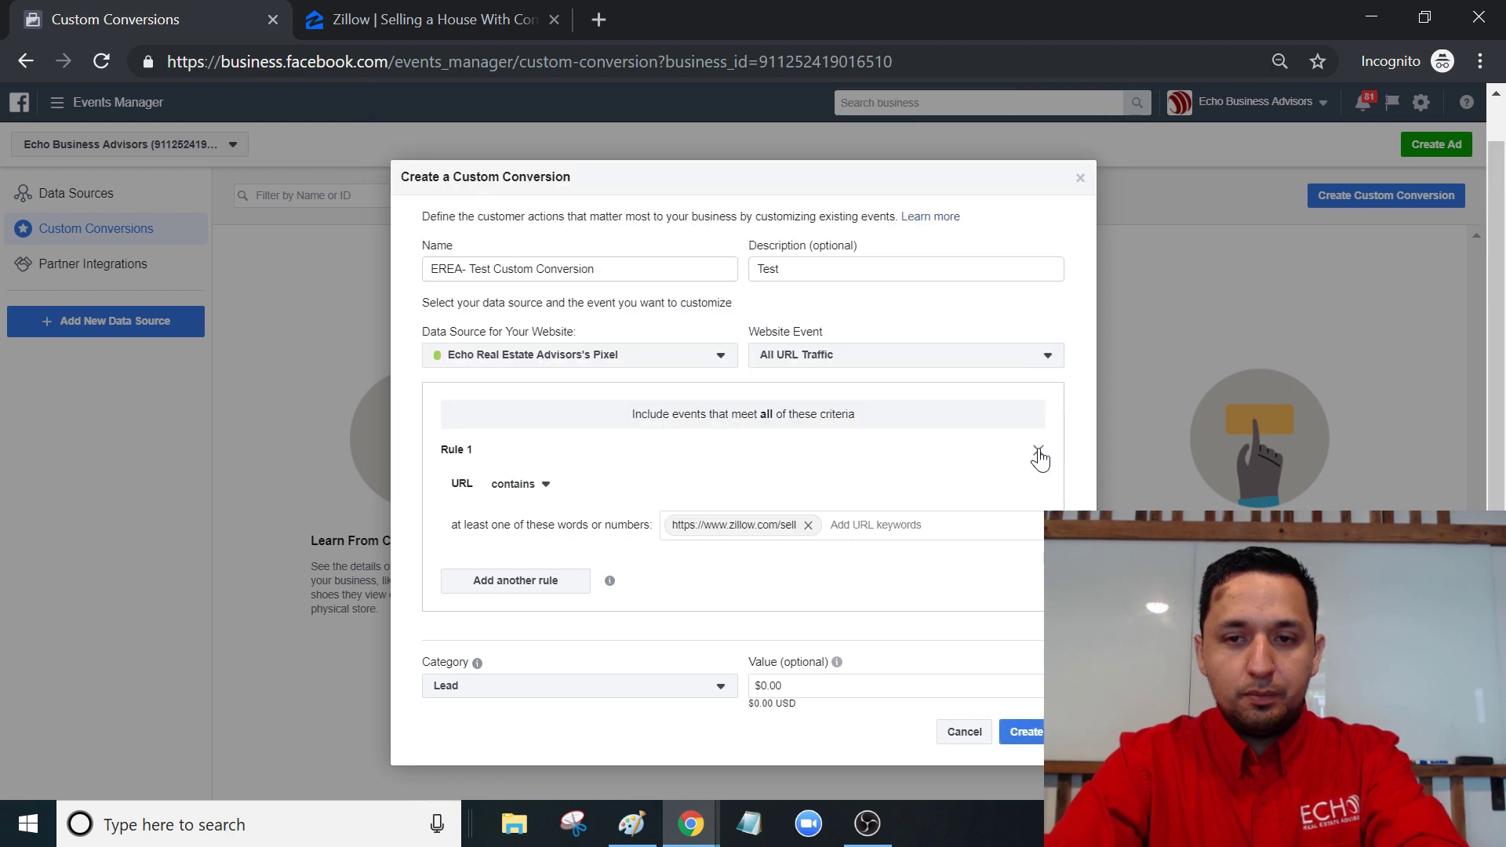
click(1027, 732)
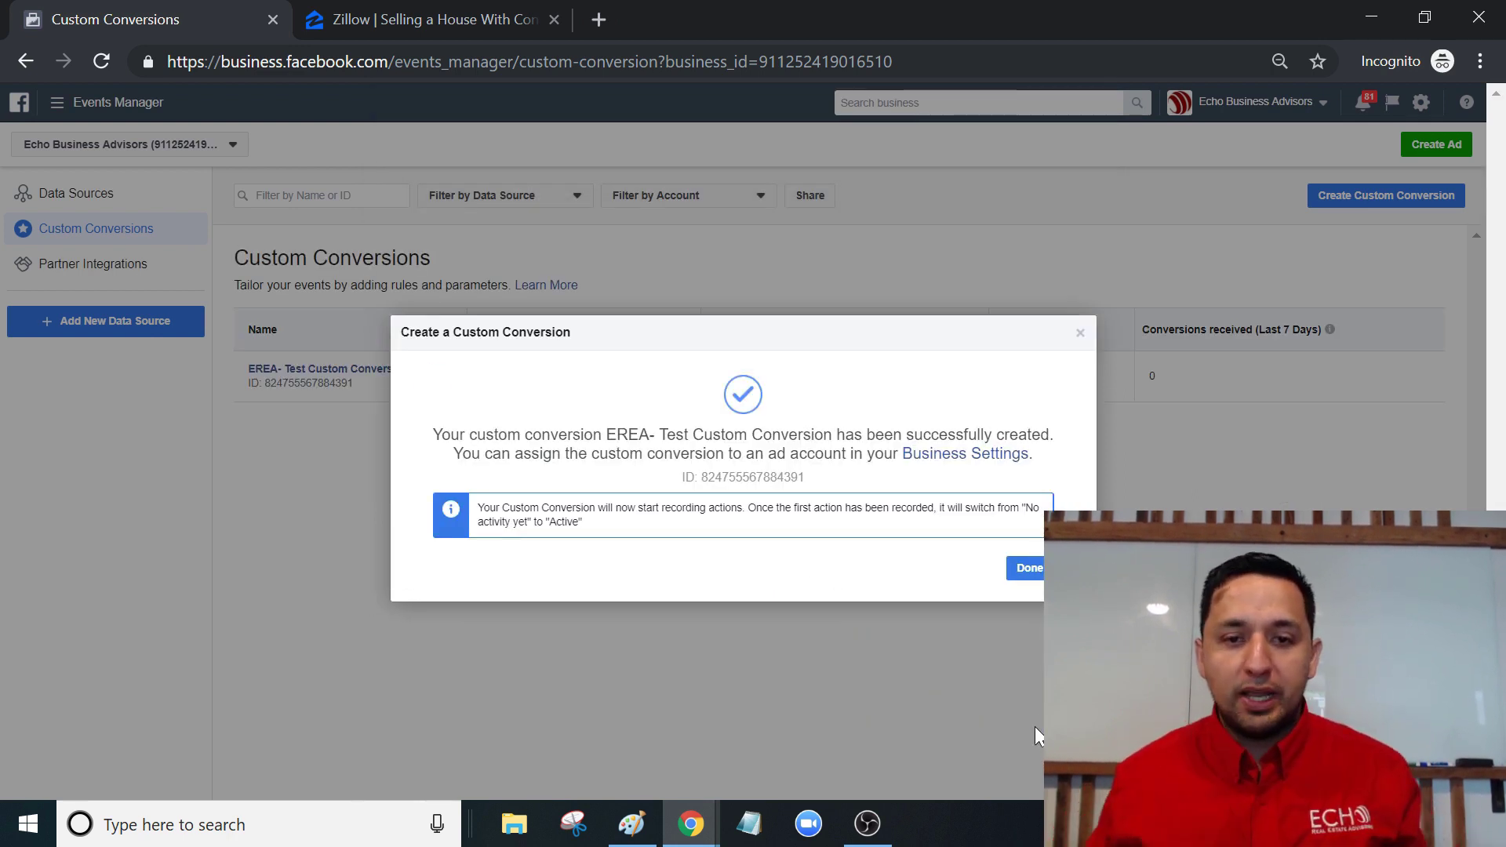